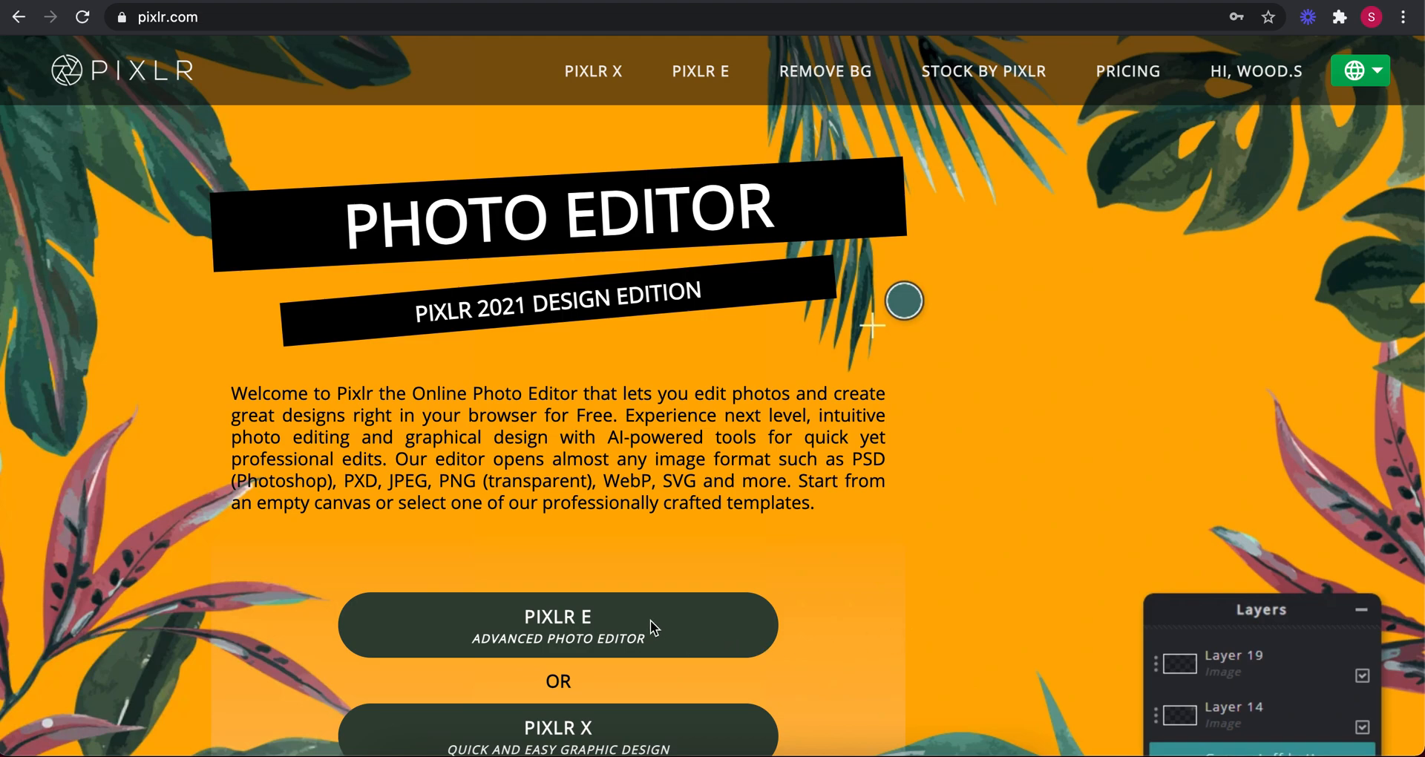
Open Pixlr E's new-document setup and look through the available canvas size presets.
click(672, 638)
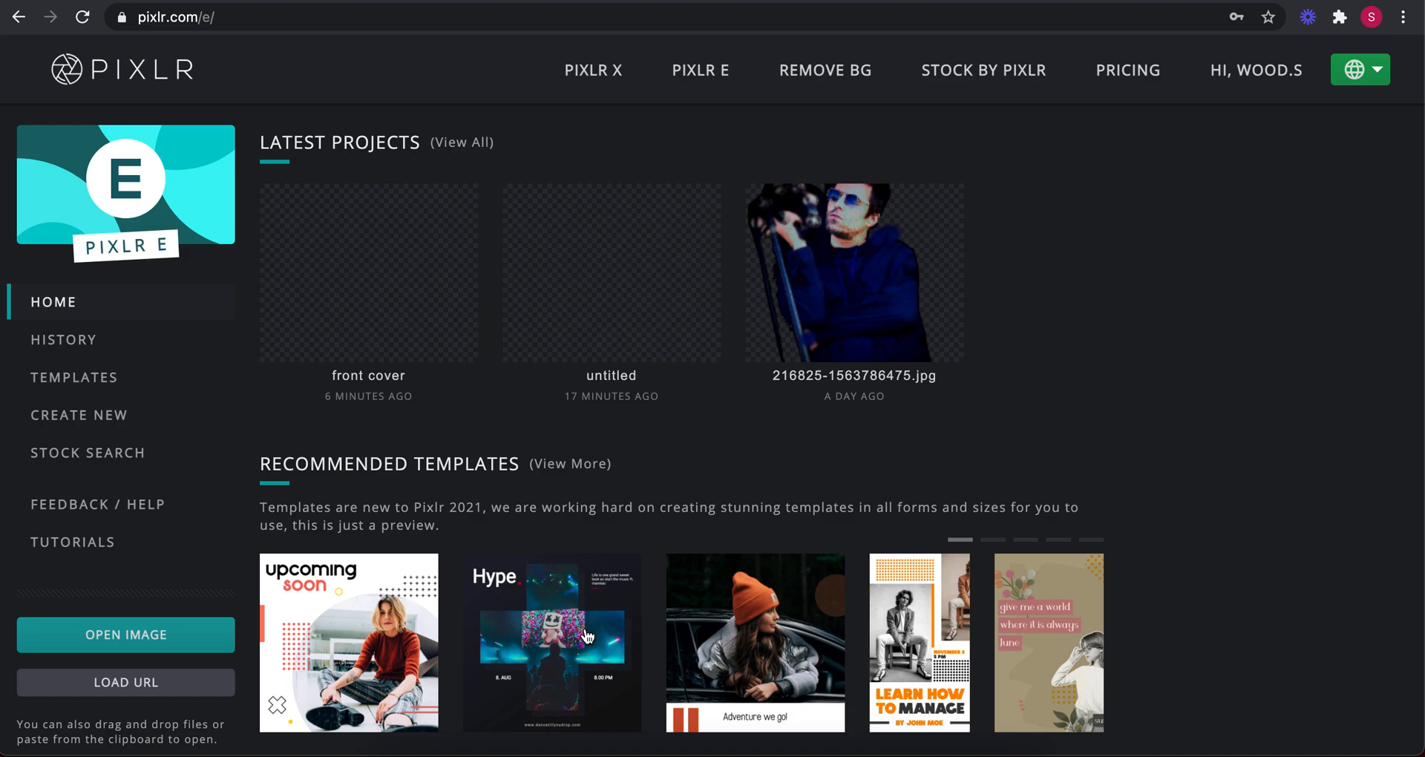
mouse_move(881, 358)
click(65, 427)
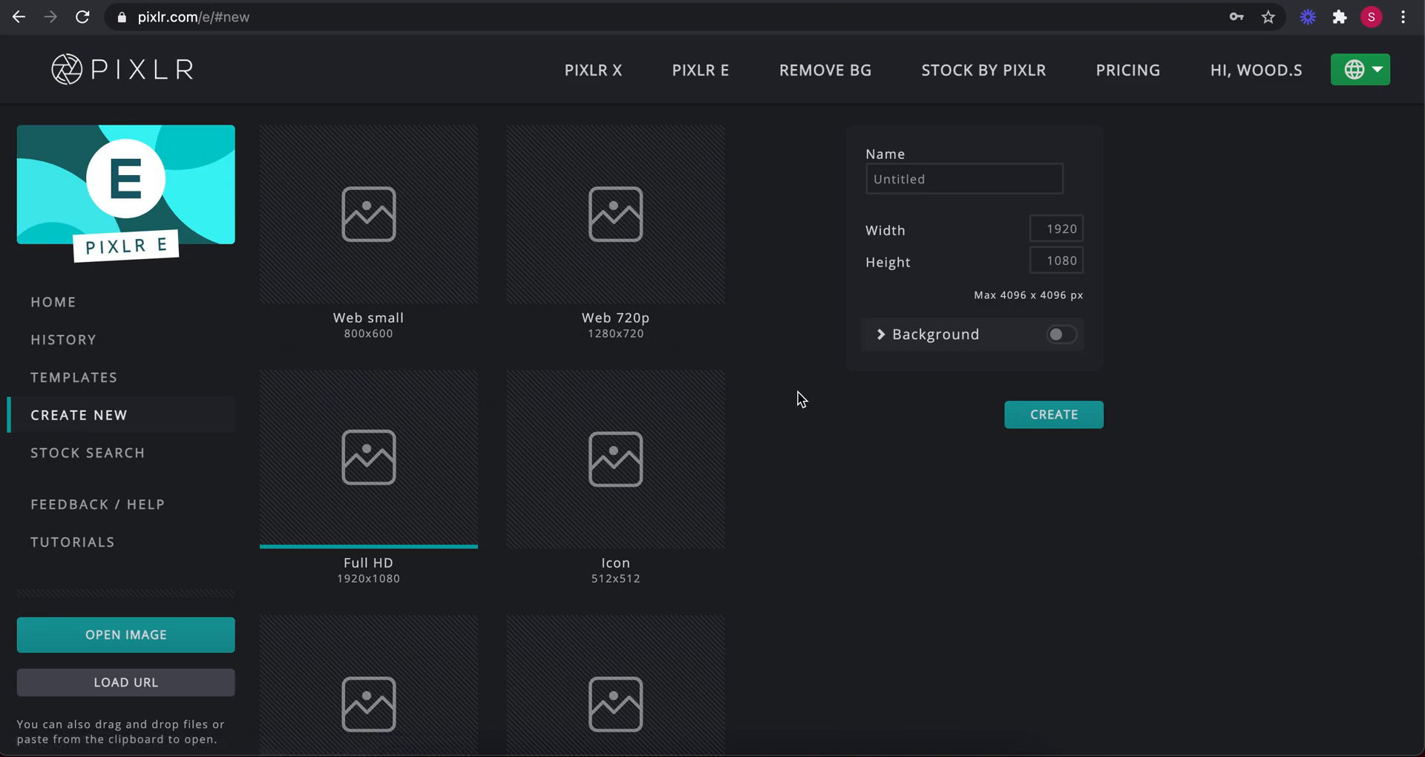
scroll(778, 389, down, 9)
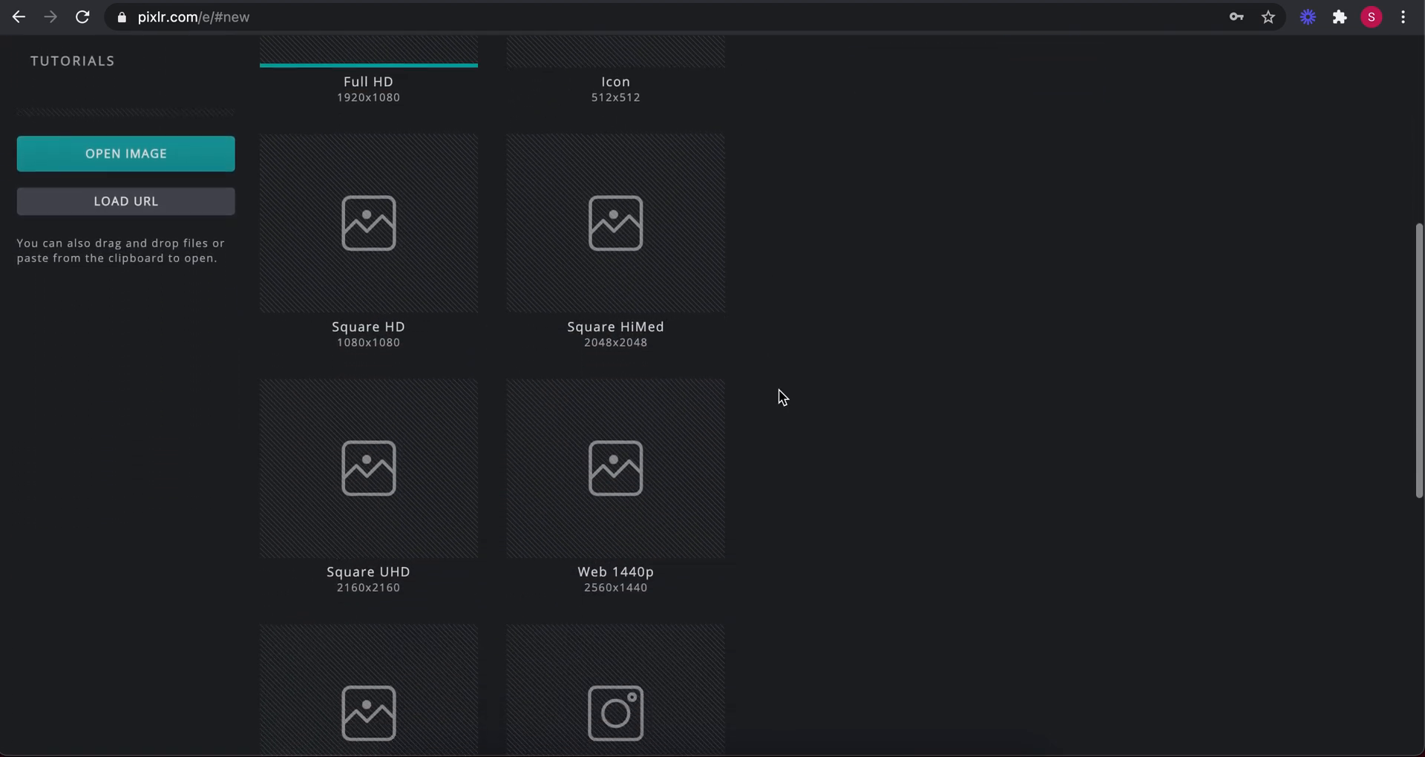
scroll(778, 389, down, 3)
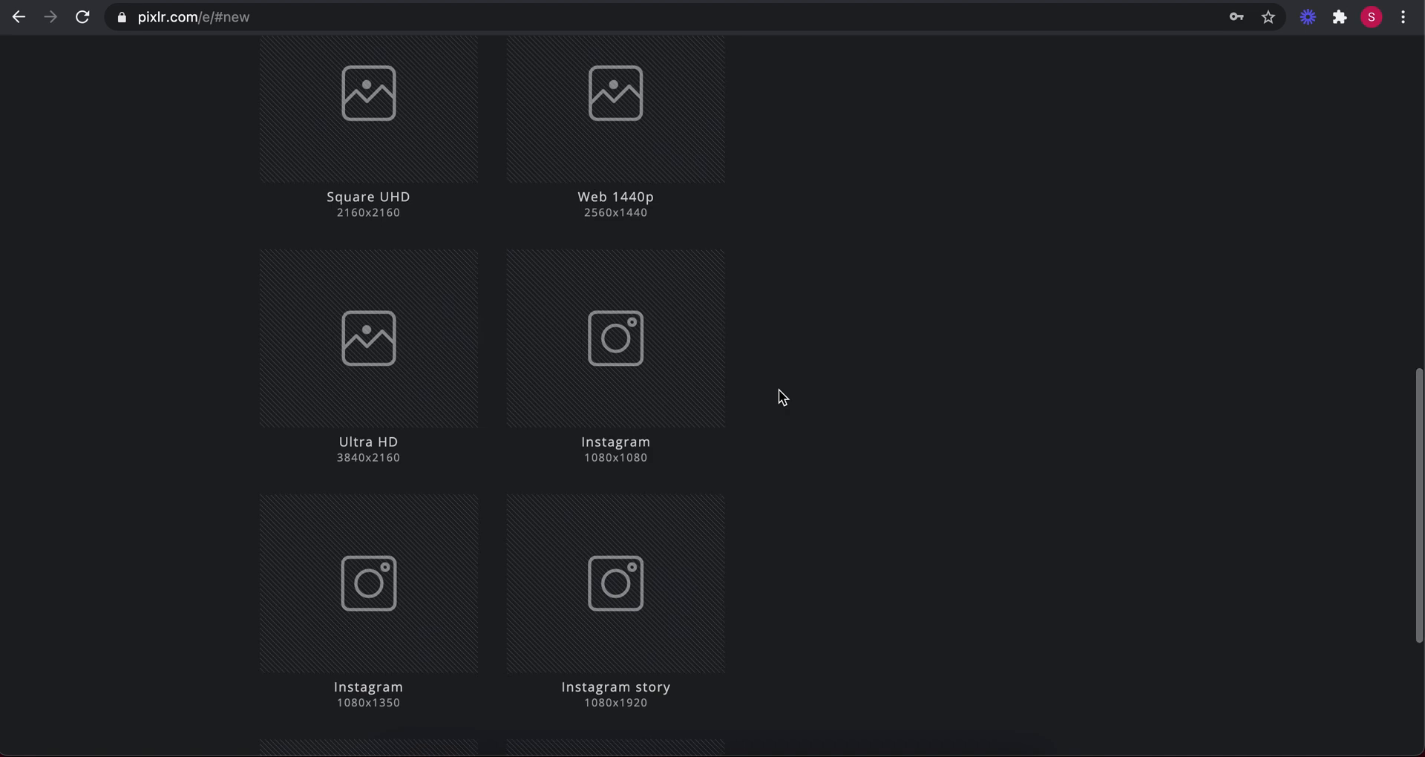
scroll(777, 389, up, 2)
scroll(778, 389, up, 13)
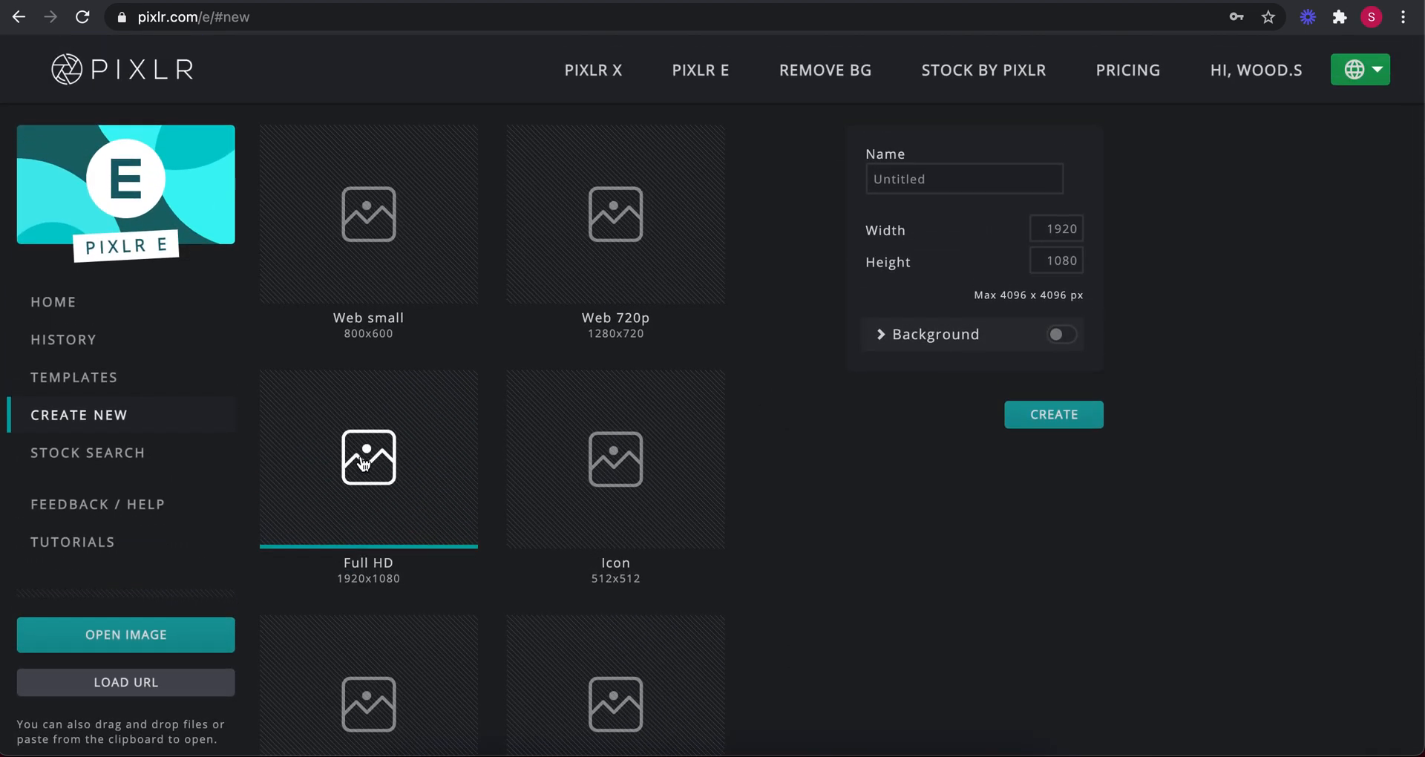
Create a new canvas named Front Cover, 2480 px wide and 3508 px high.
click(945, 175)
double_click(939, 175)
text(Front)
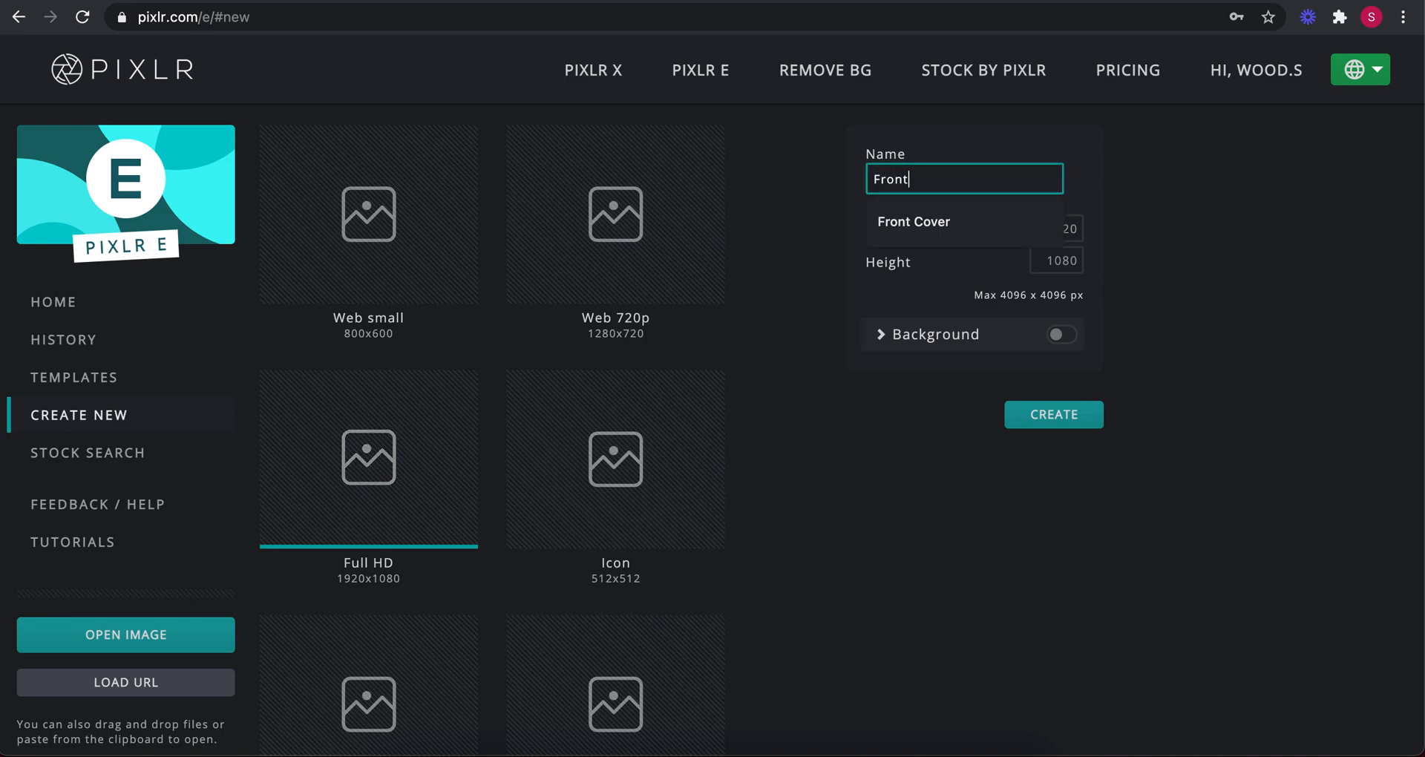
text( Cover)
click(1074, 229)
double_click(1072, 230)
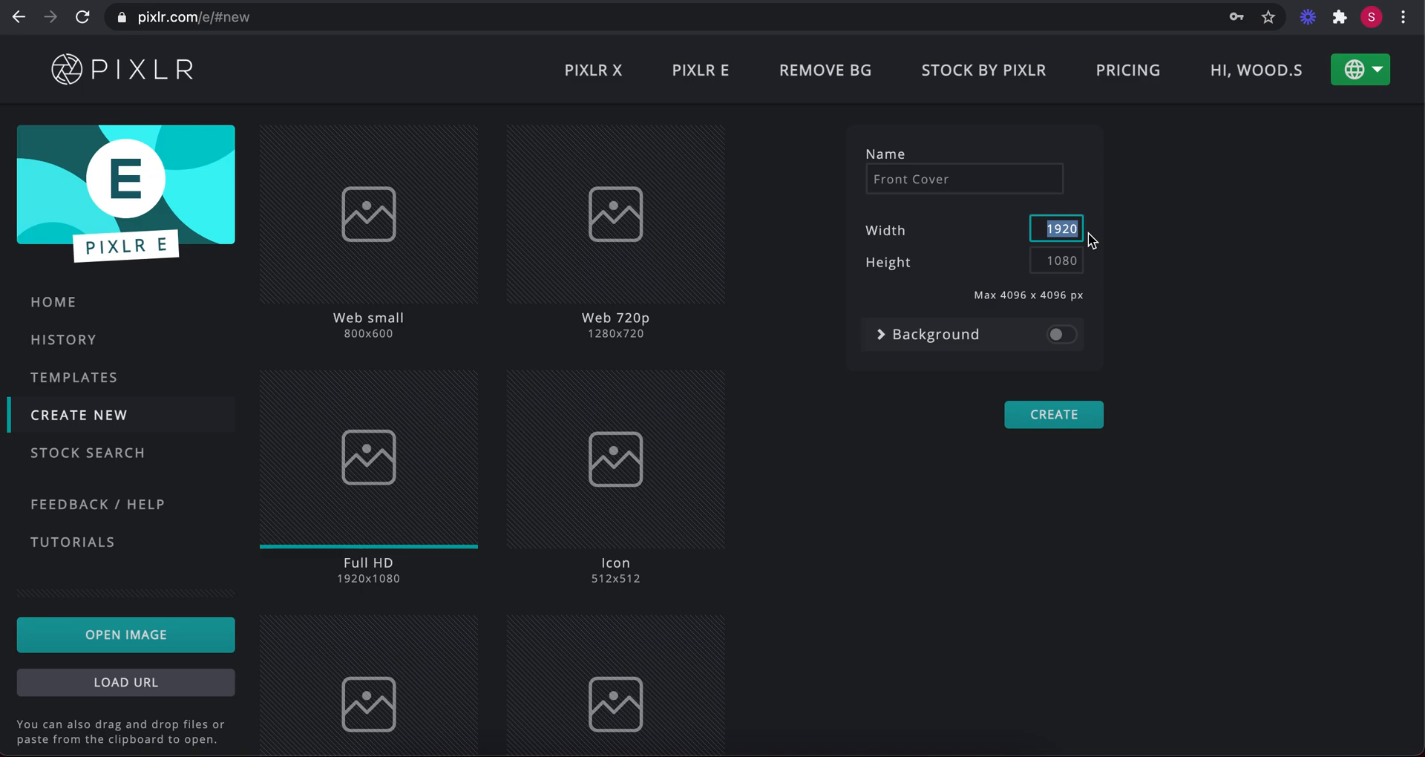
text(2480)
key(Tab)
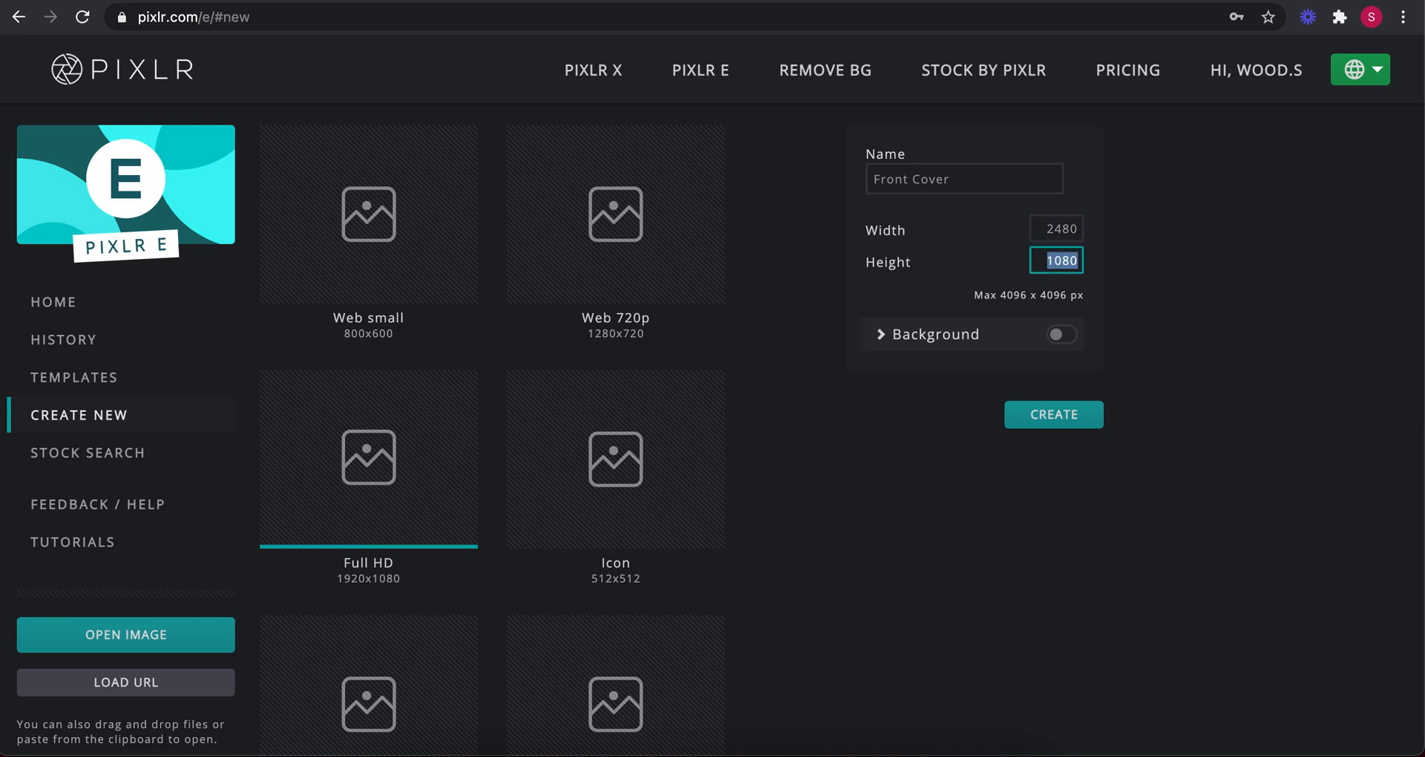
text(3508)
click(1041, 414)
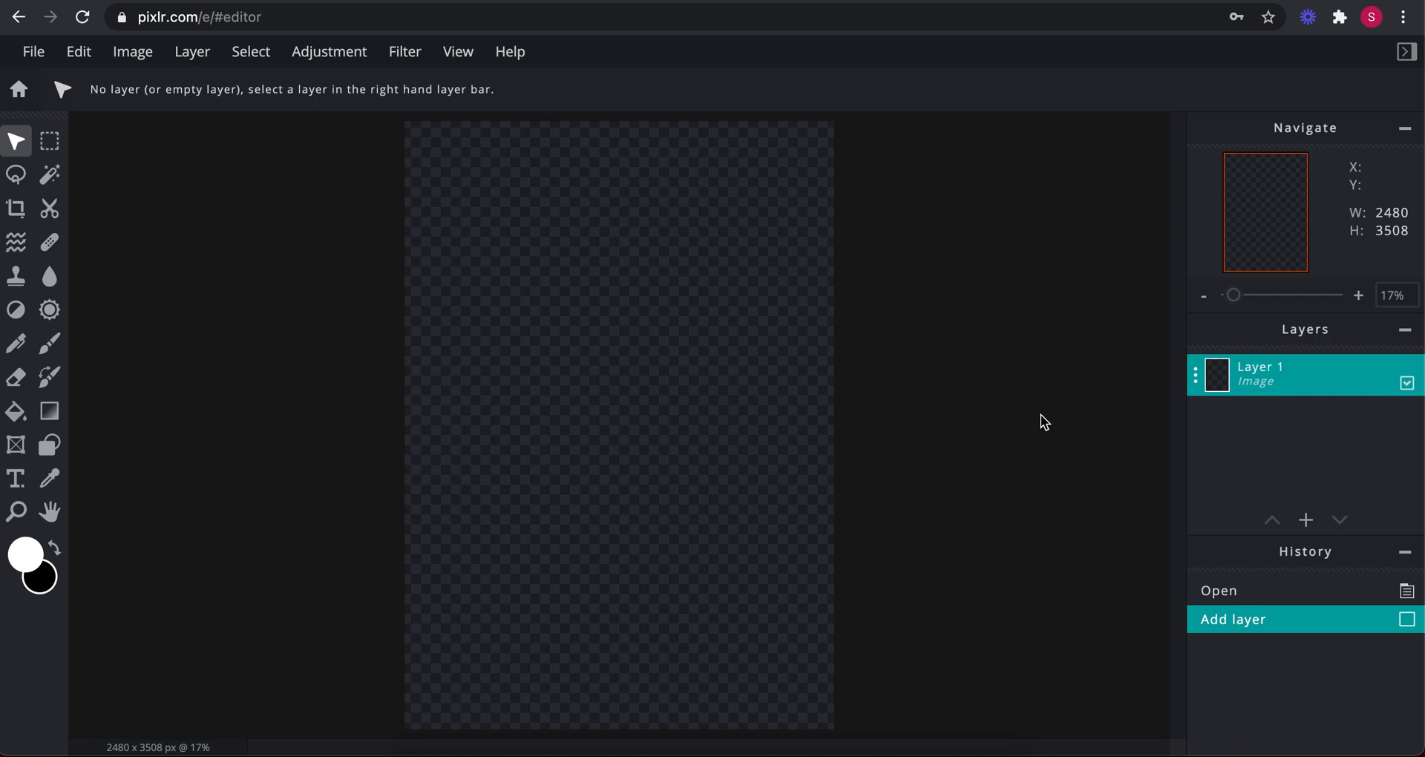
Add the image liam-gallagher-20191108.jpg from the Sourced Images folder as a new layer.
scroll(1040, 422, down, 2)
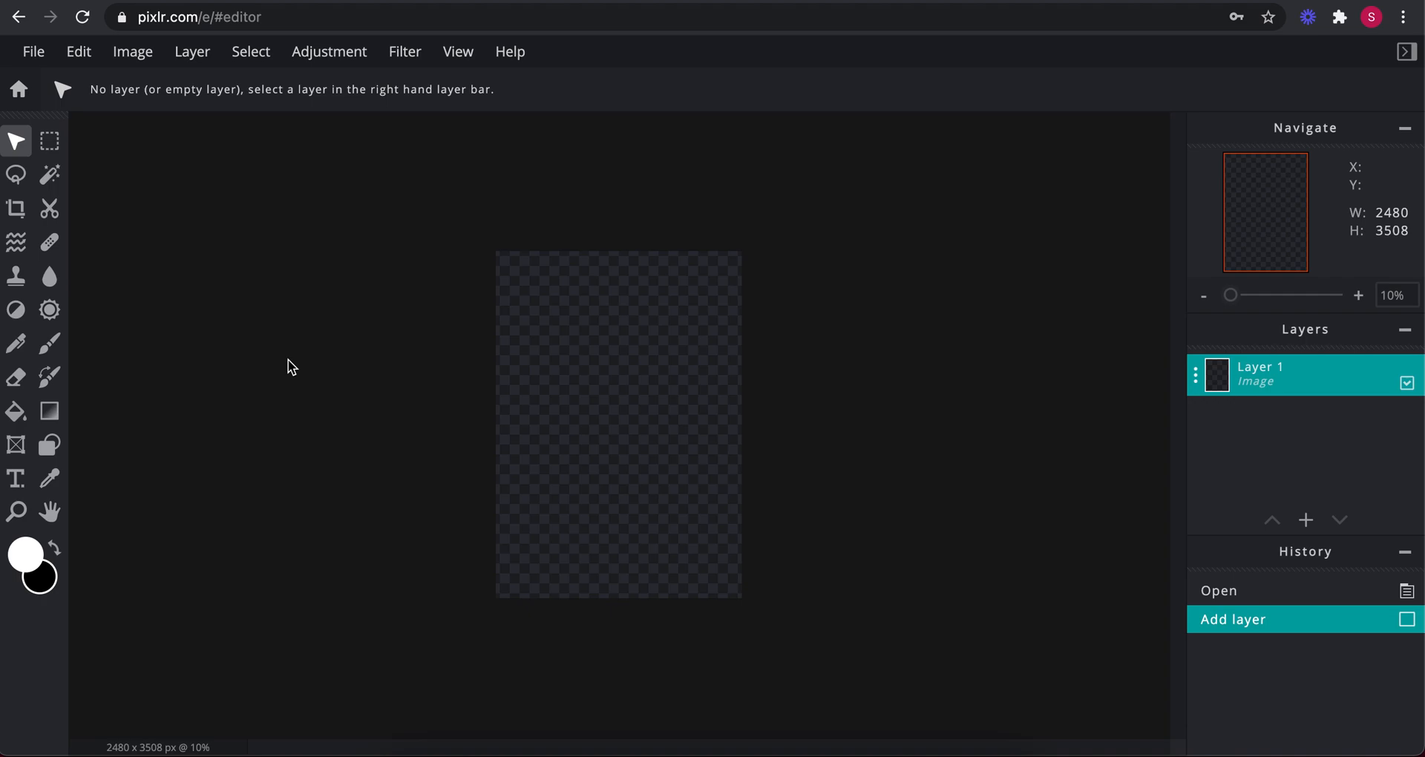
click(201, 67)
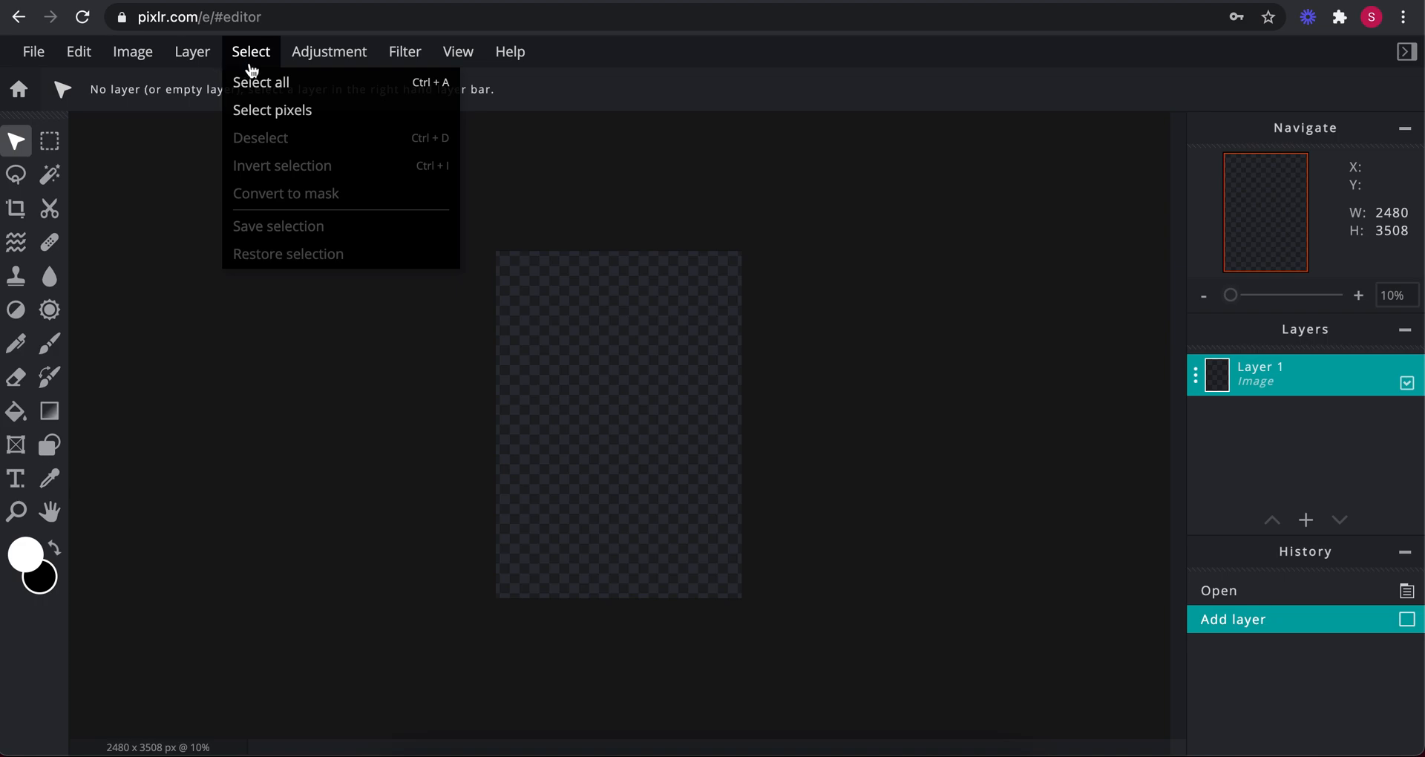
mouse_move(332, 62)
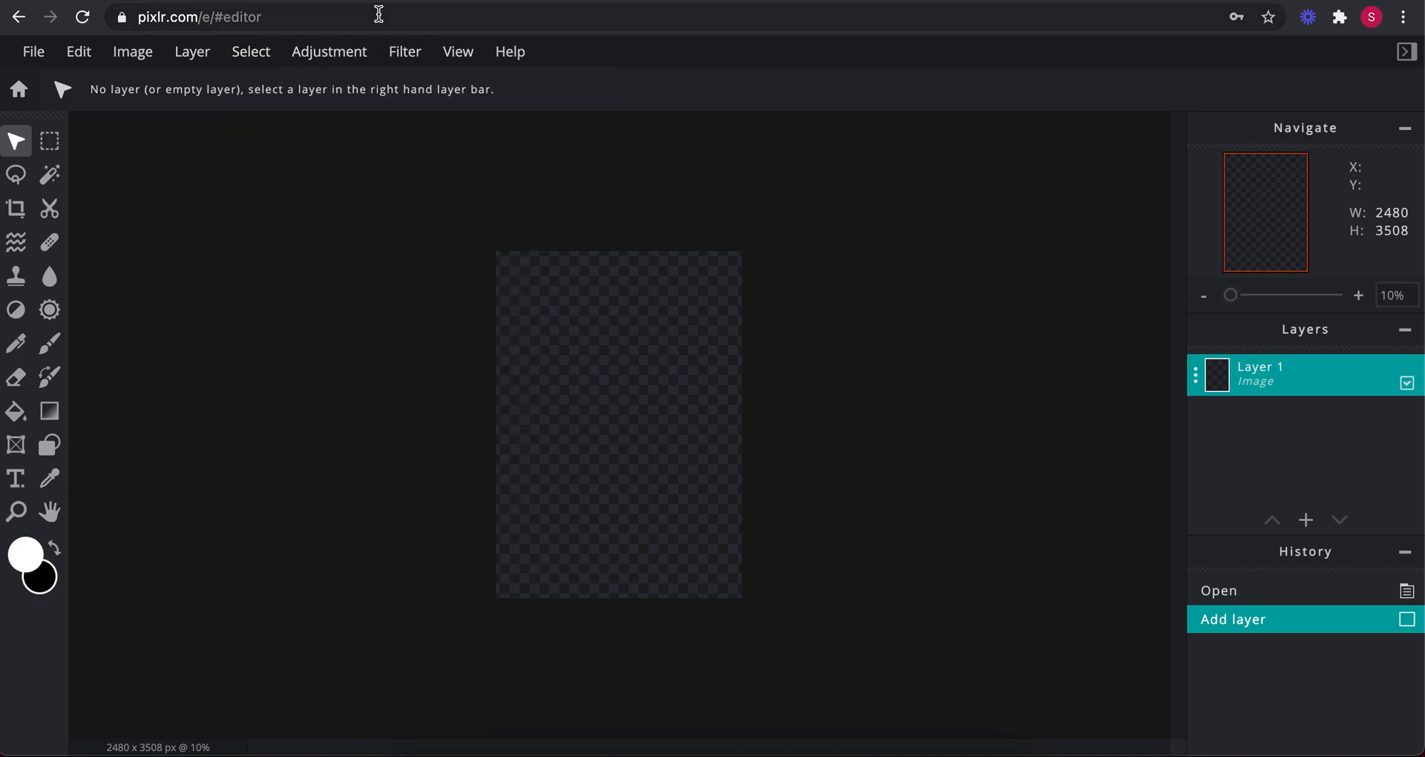
mouse_move(411, 64)
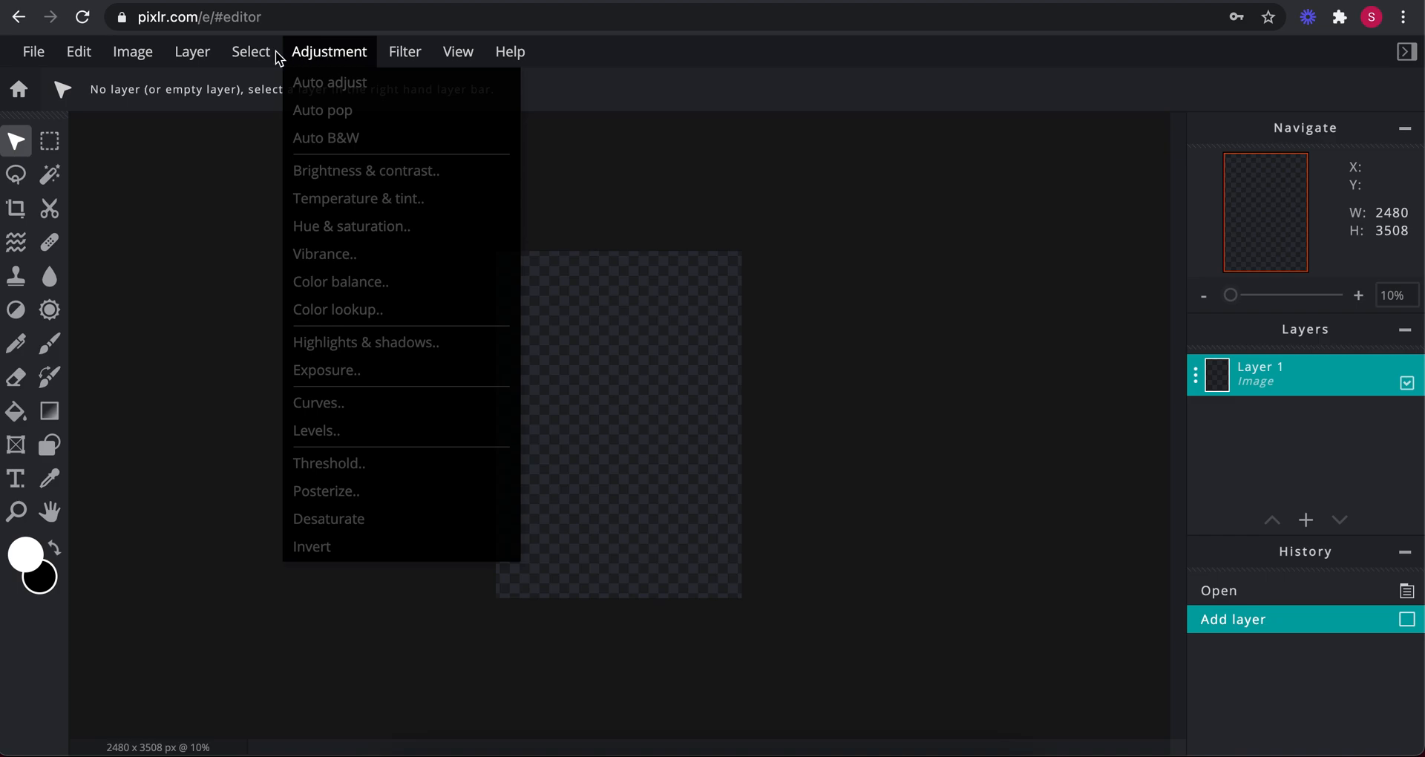
mouse_move(199, 56)
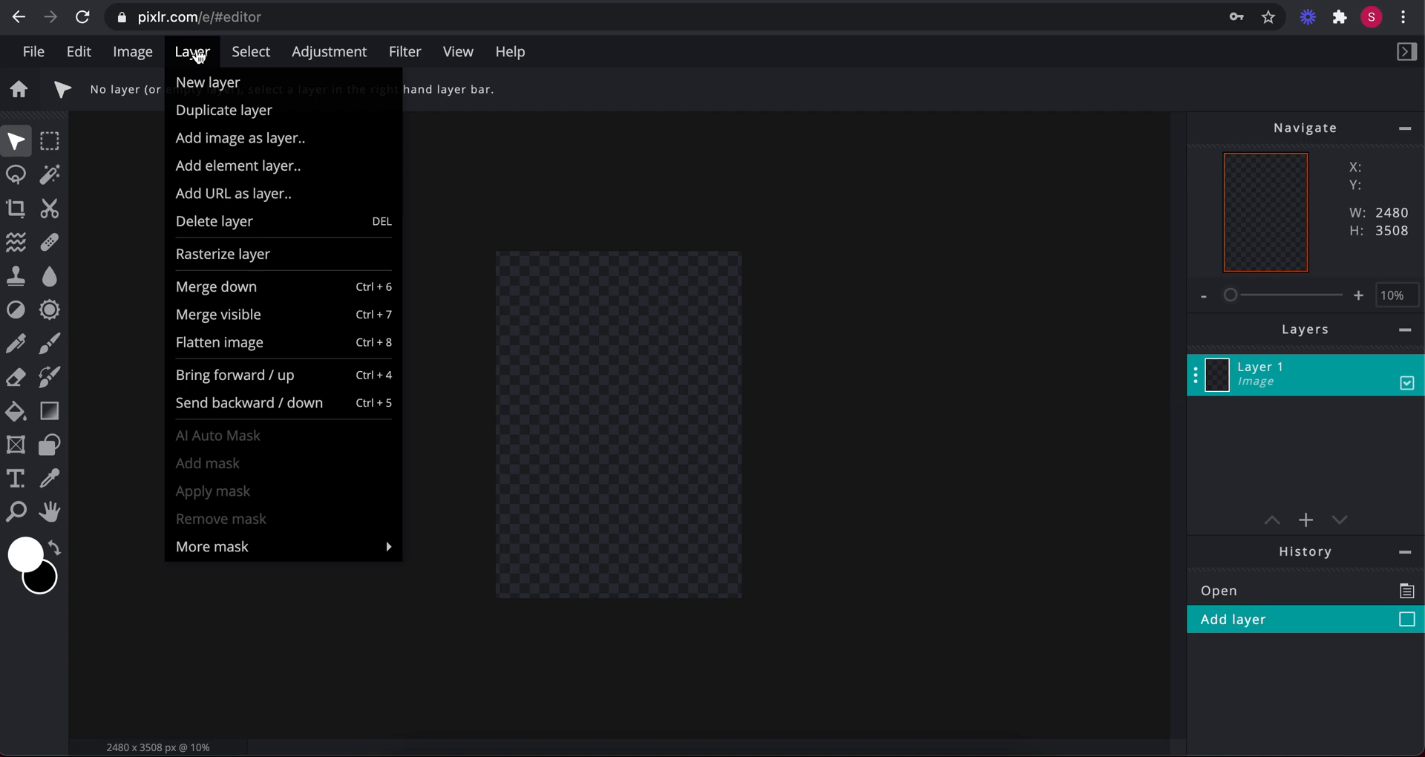
click(338, 146)
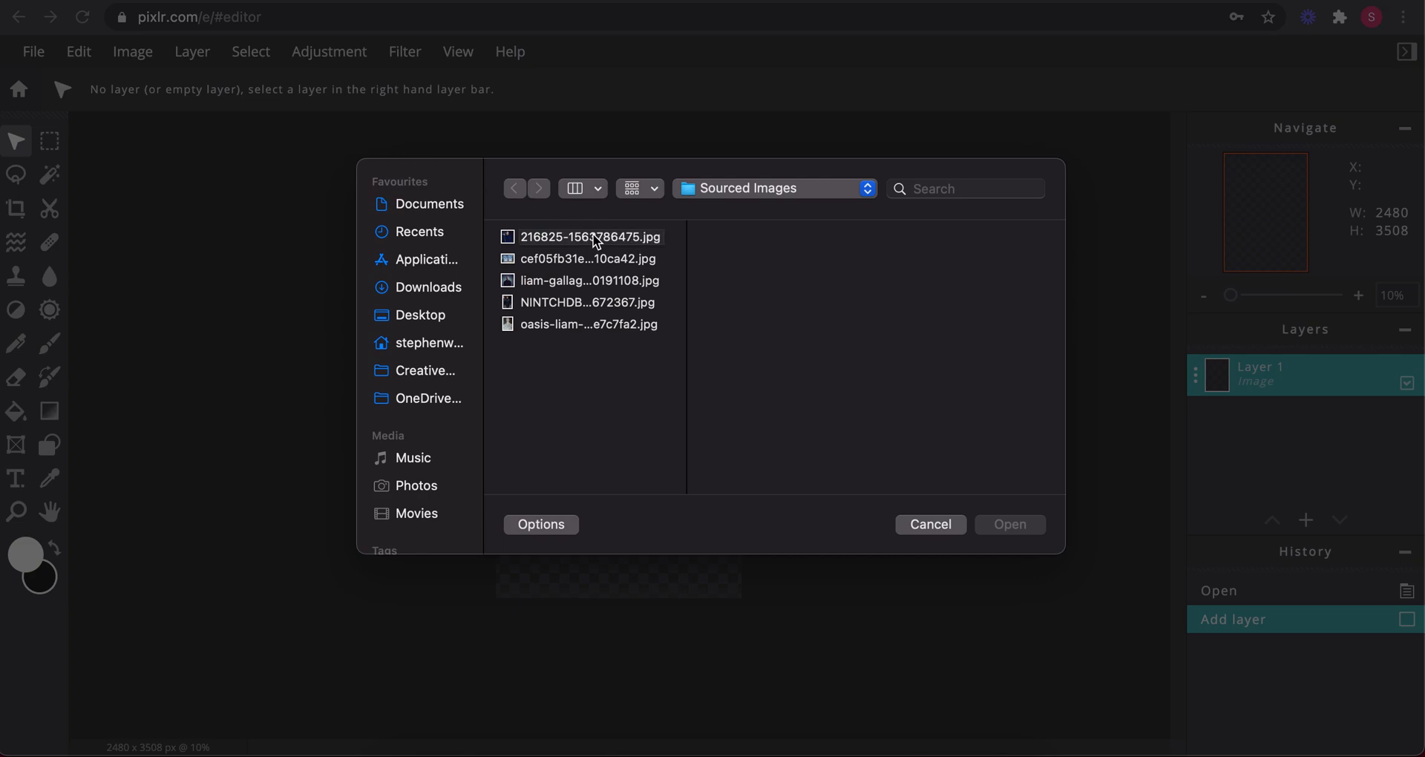
click(563, 282)
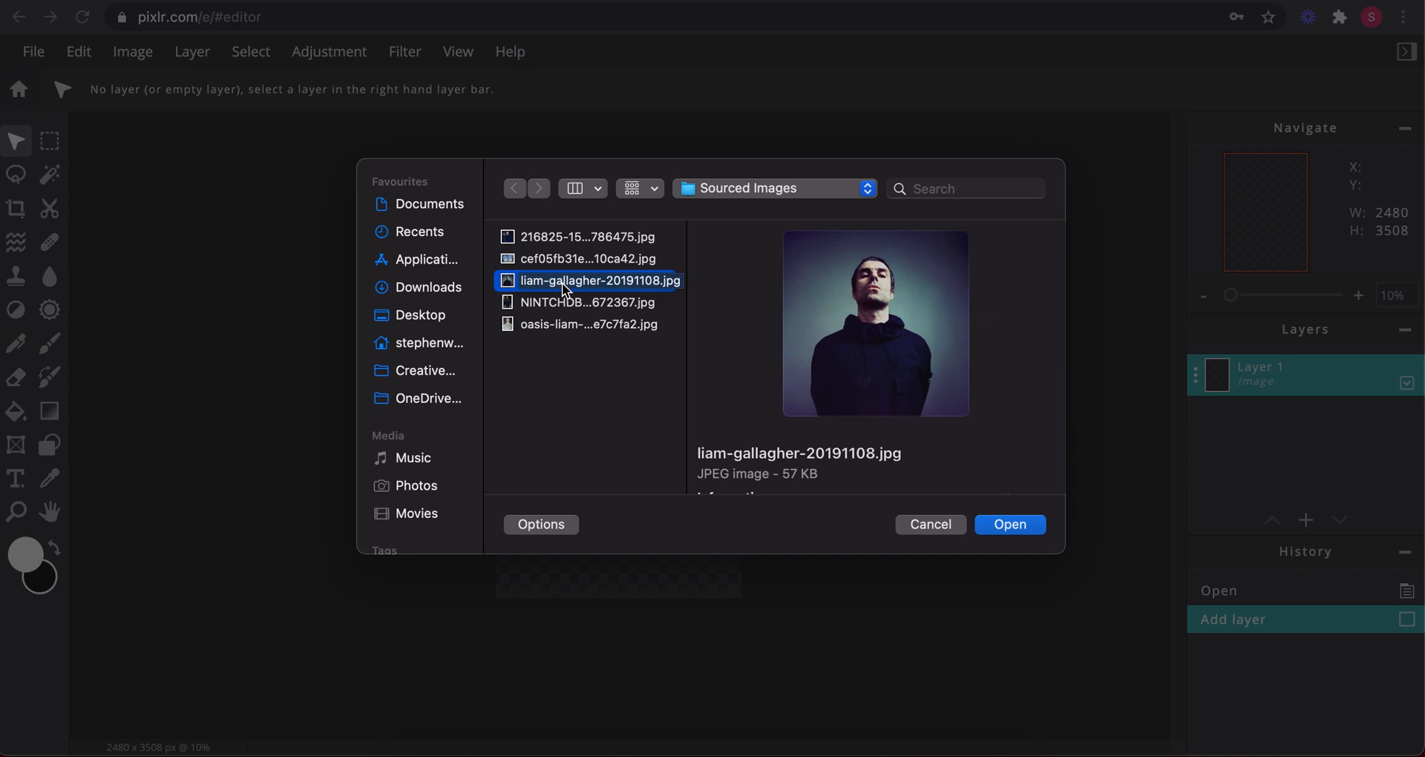
click(1011, 525)
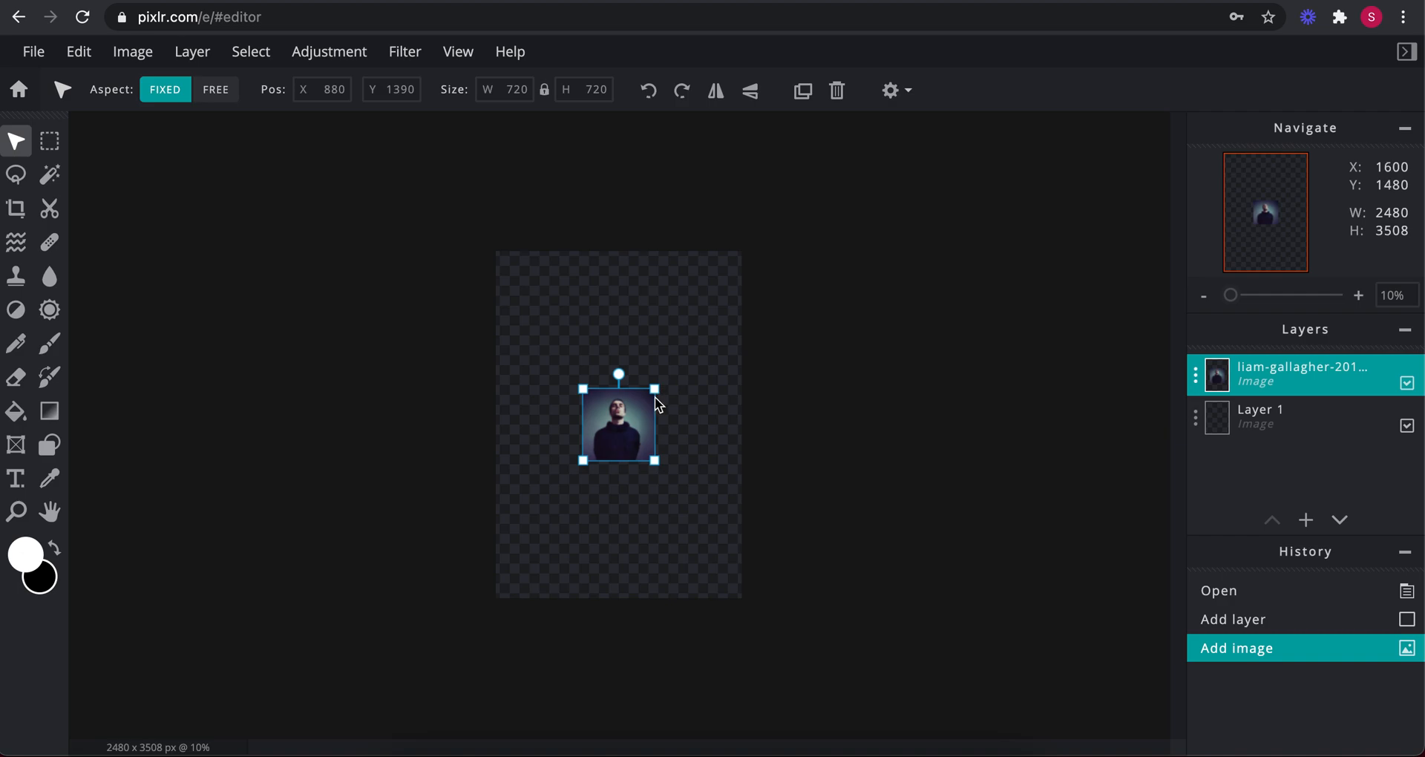
drag(654, 388, 855, 294)
drag(623, 351, 498, 385)
drag(735, 494, 840, 615)
drag(674, 499, 651, 502)
key(ctrl+z)
key(ctrl+z)
key(ctrl+z)
key(ctrl+z)
key(ctrl+z)
key(ctrl+z)
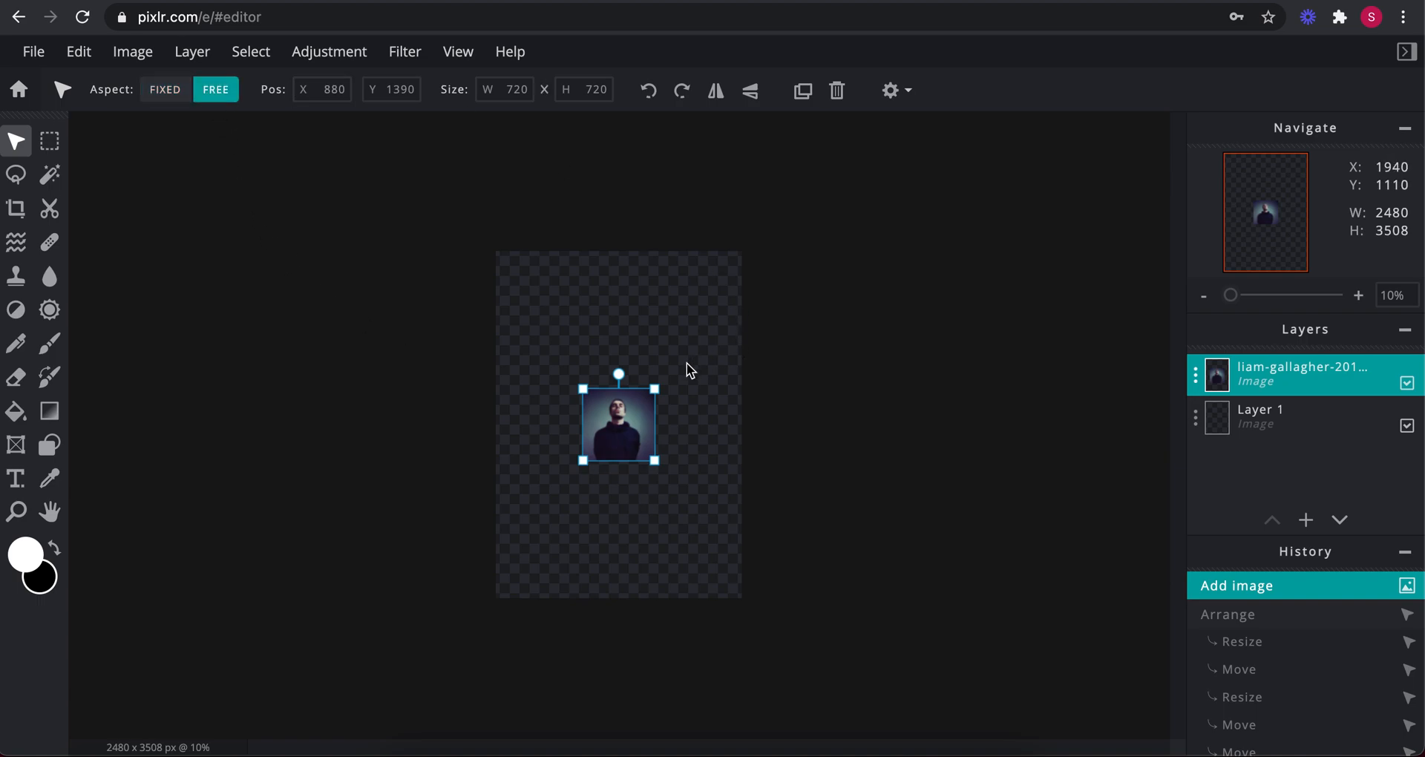
Stretch the portrait image over the whole canvas and enlarge it with fixed aspect to about 2950 × 4163 px.
drag(654, 390, 741, 252)
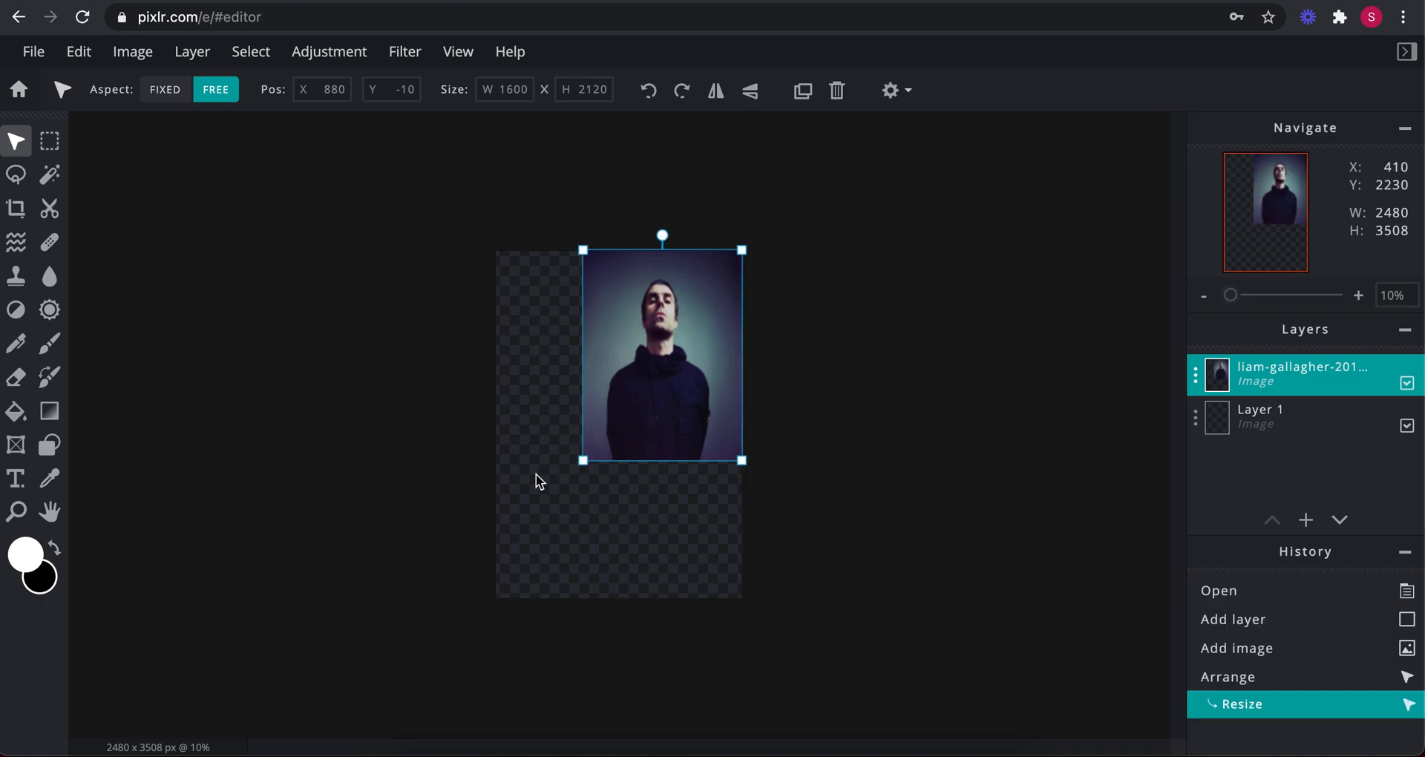
drag(583, 462, 497, 600)
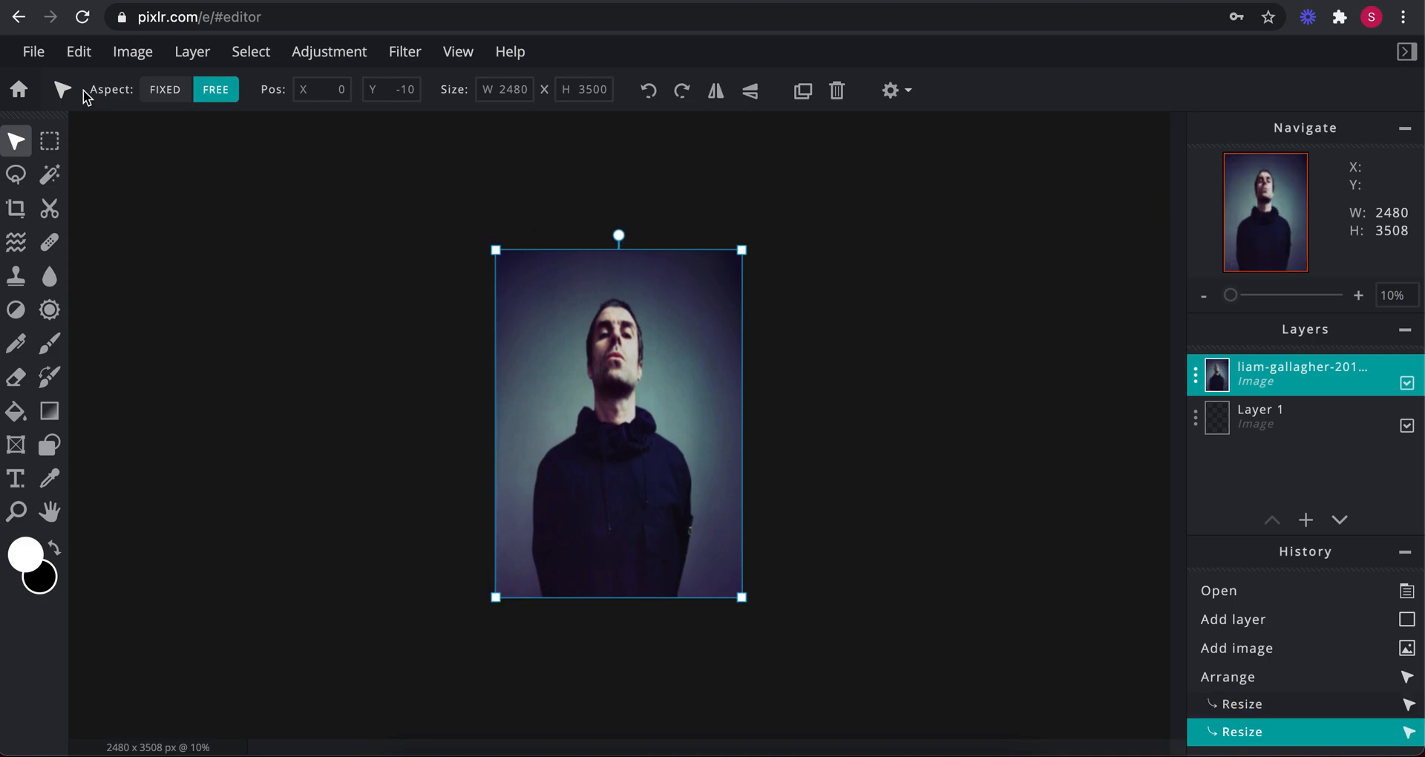
click(166, 97)
drag(742, 250, 791, 297)
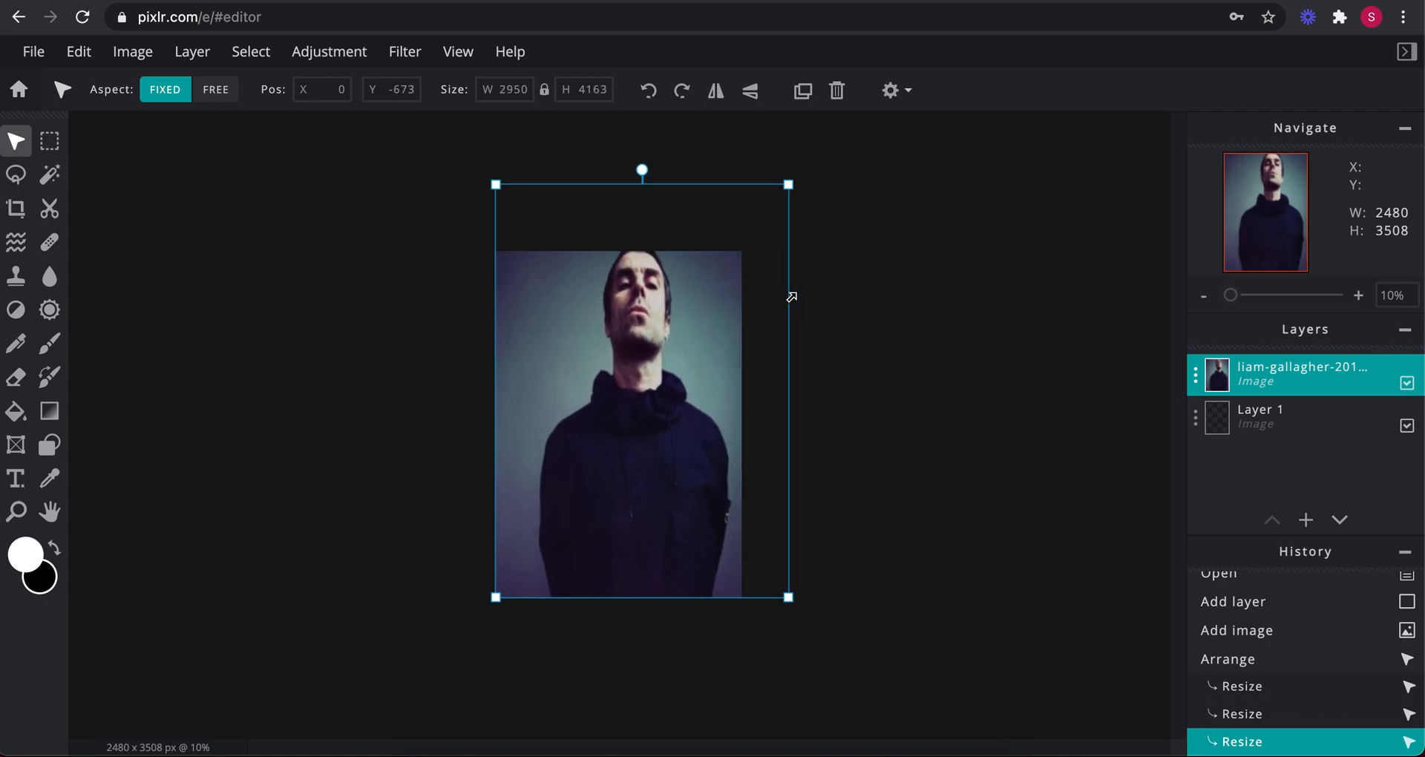
Stretch the portrait with free aspect to about 3750 × 4633 px and position it so the head is centred on the canvas.
drag(696, 348, 643, 359)
click(217, 95)
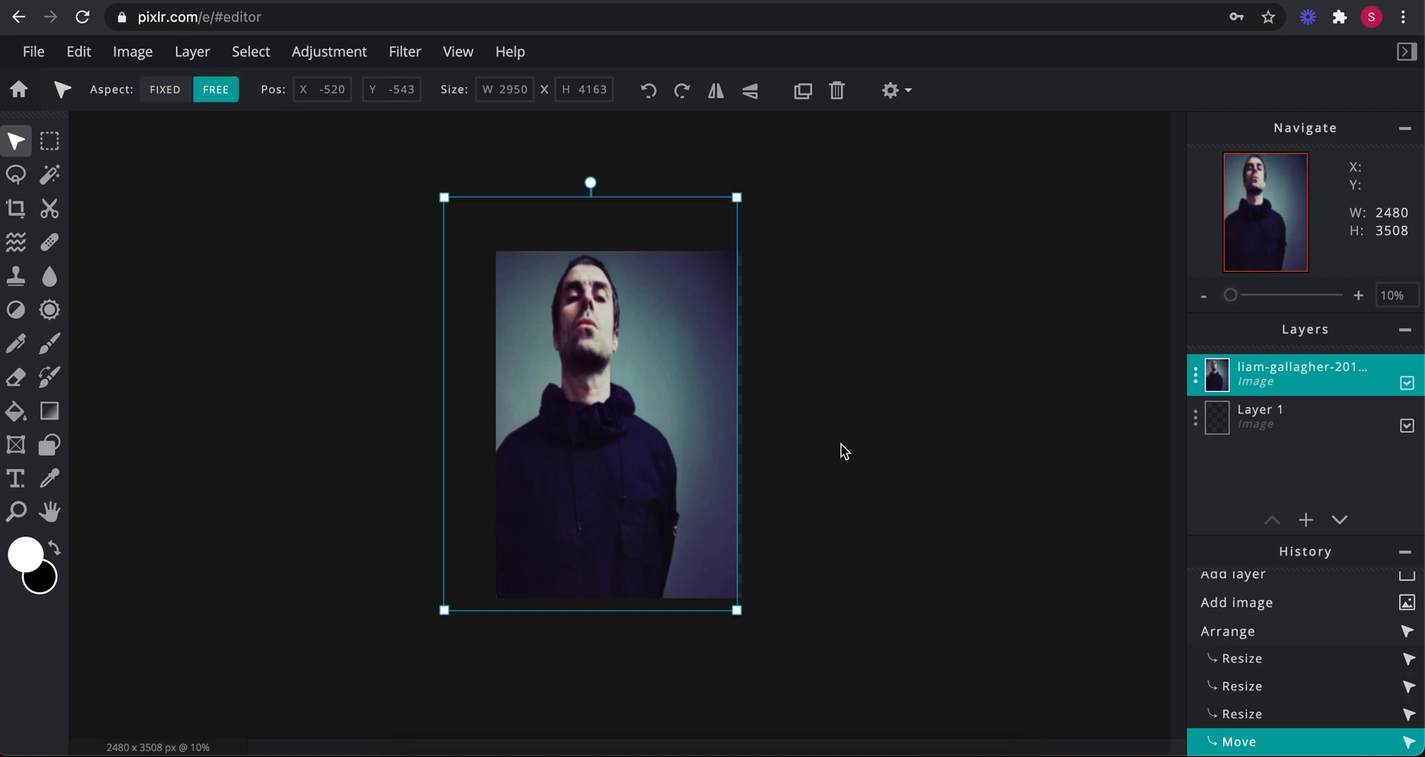
drag(737, 610, 818, 664)
drag(692, 516, 691, 533)
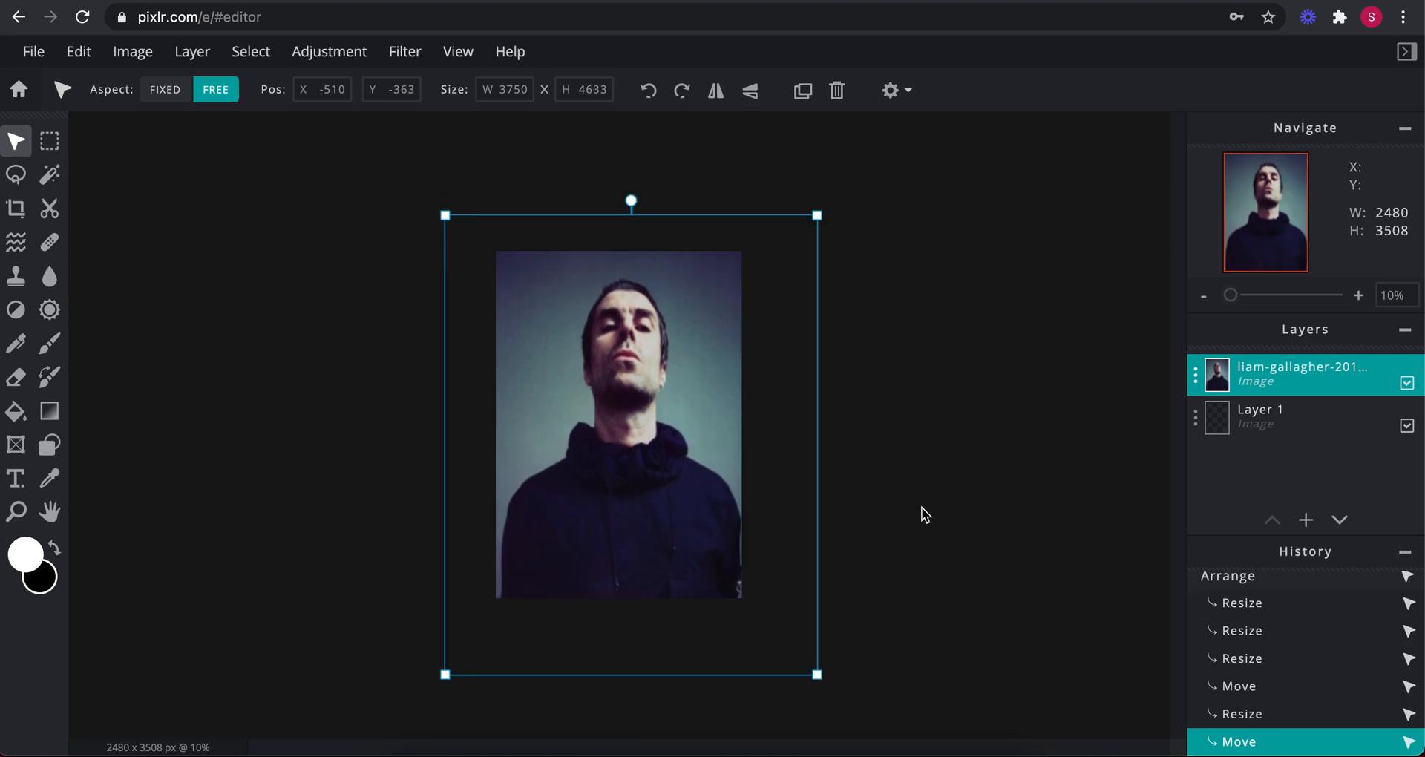
click(927, 515)
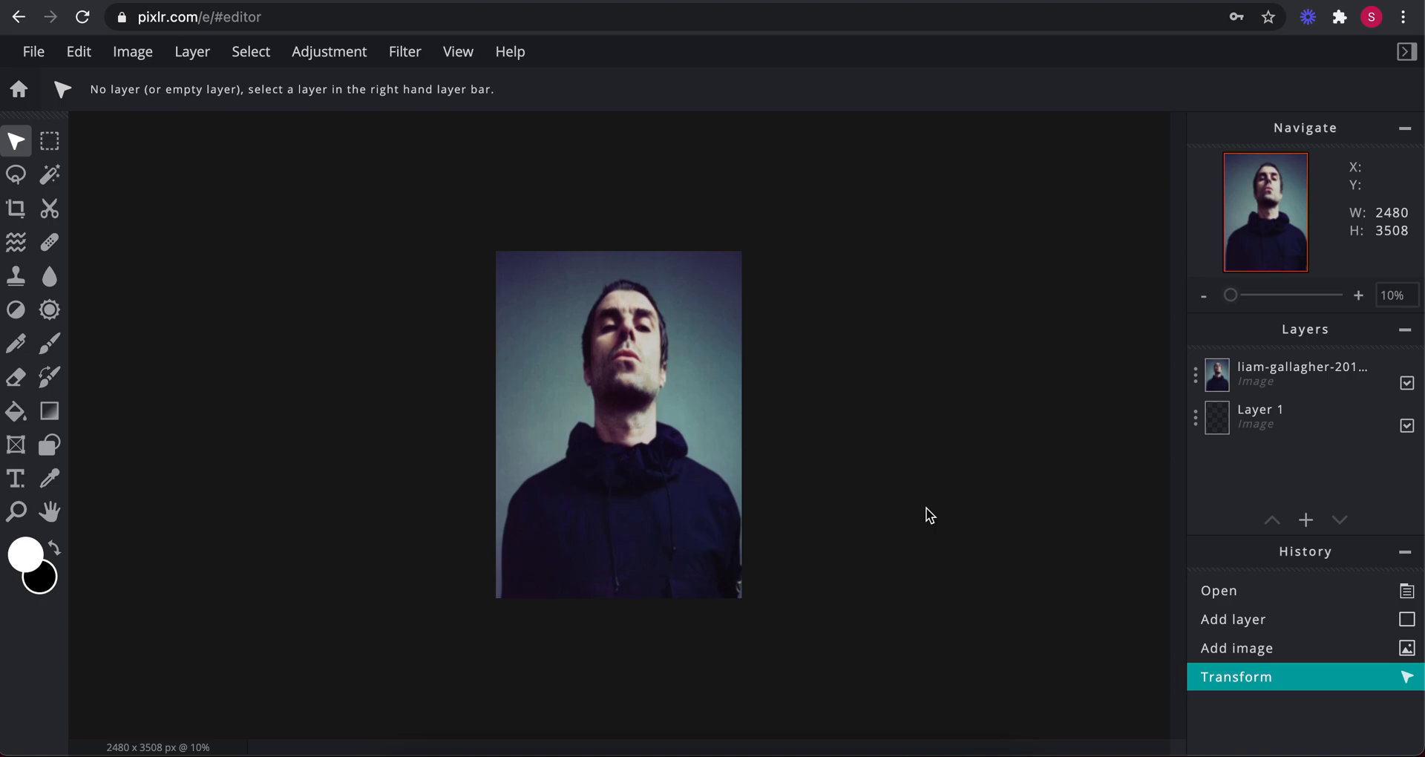
Outline the man's head and neck with a freehand lasso selection of about 895 × 1645 px.
key(ctrl+plus)
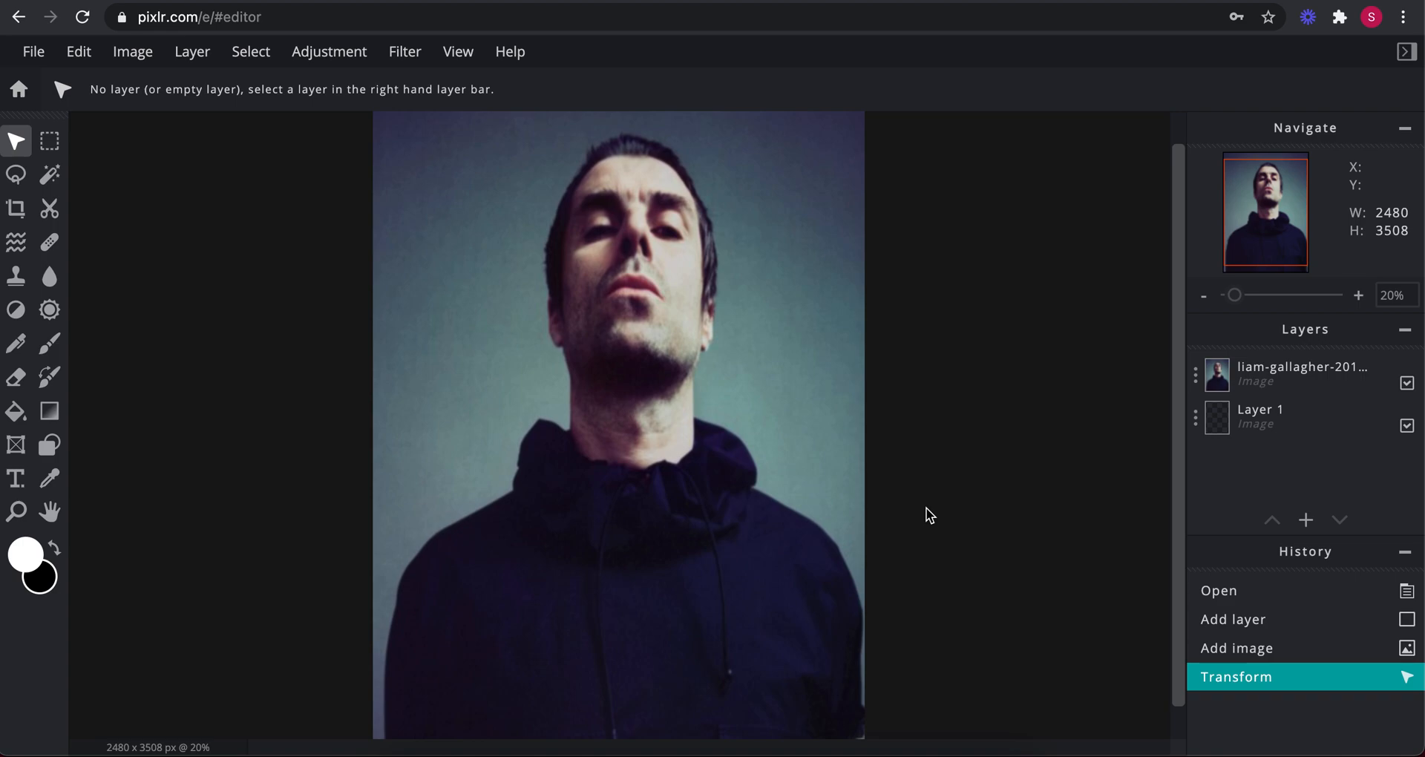
drag(1176, 432, 1176, 377)
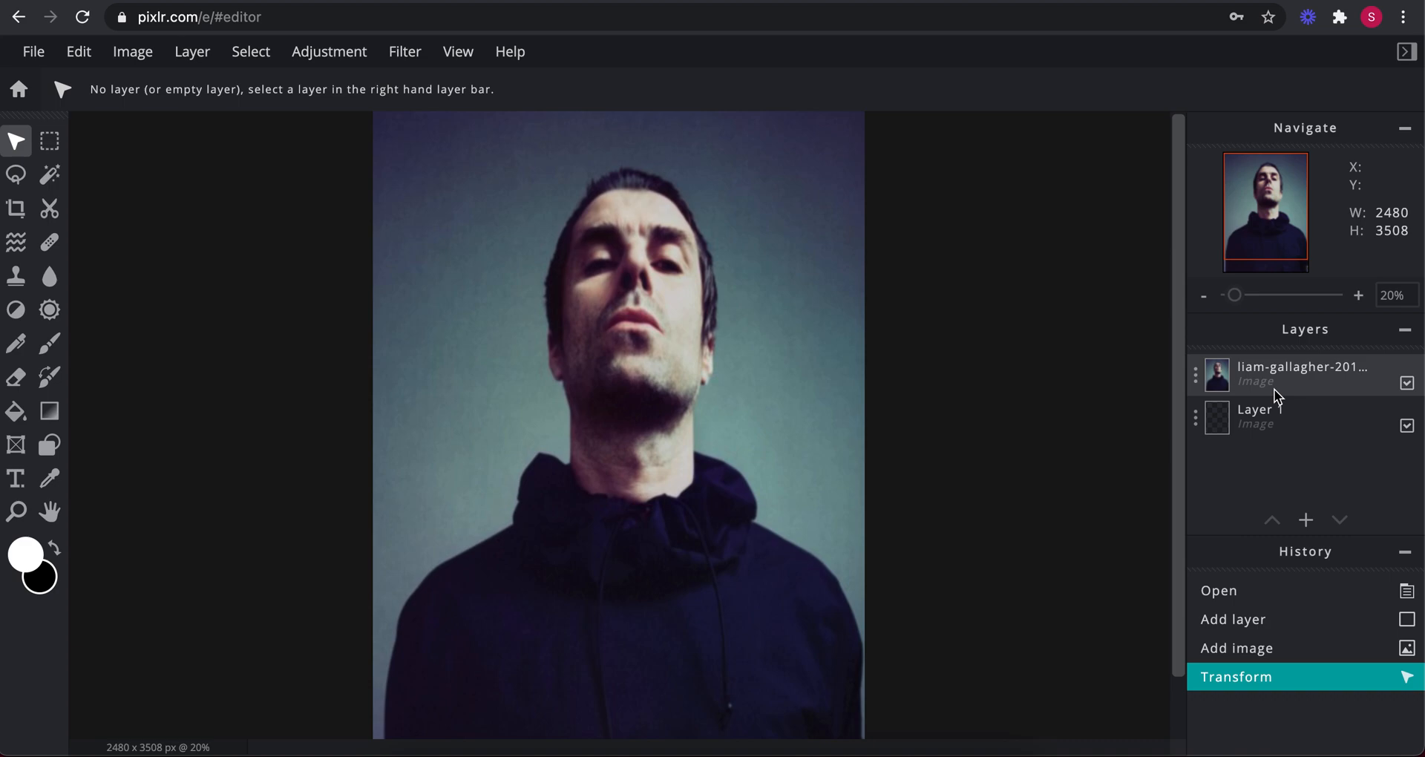
click(18, 176)
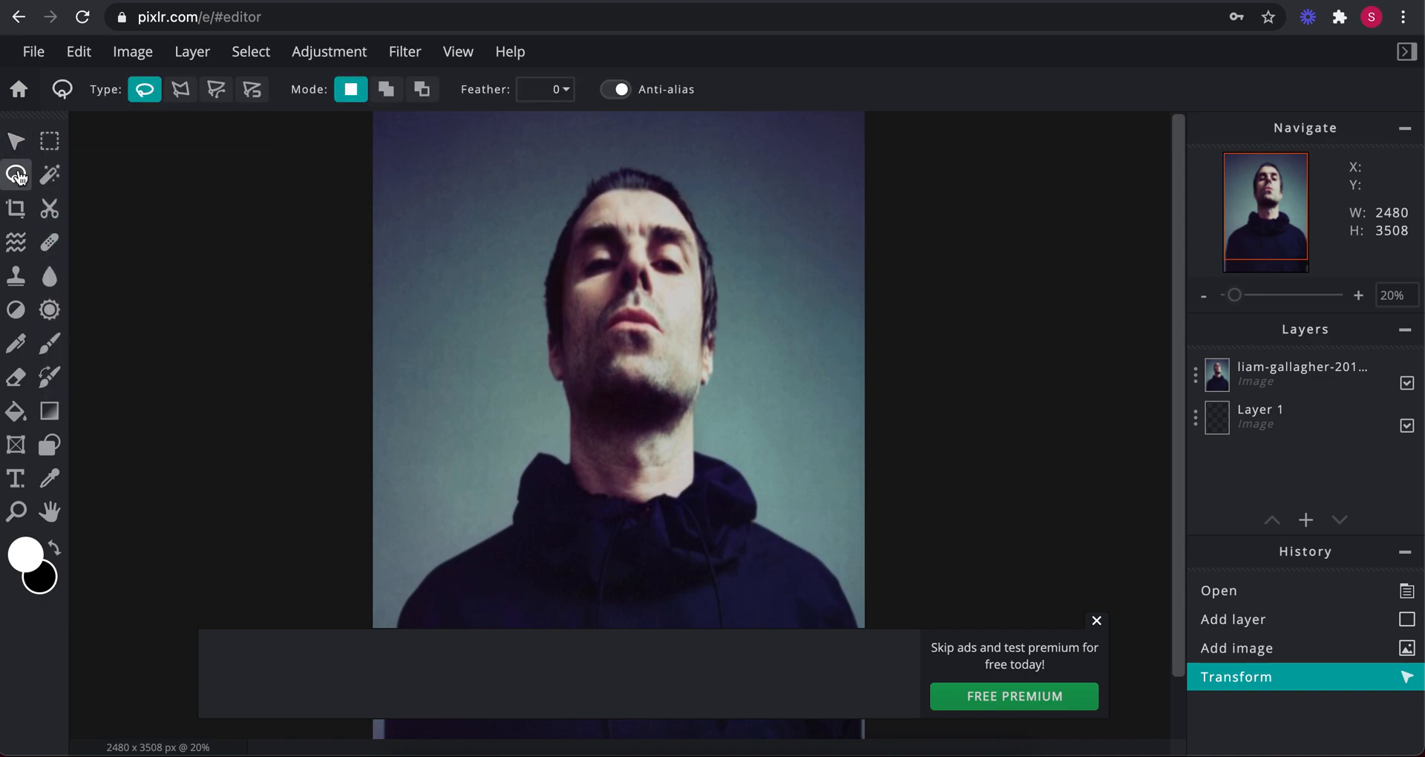
click(1097, 620)
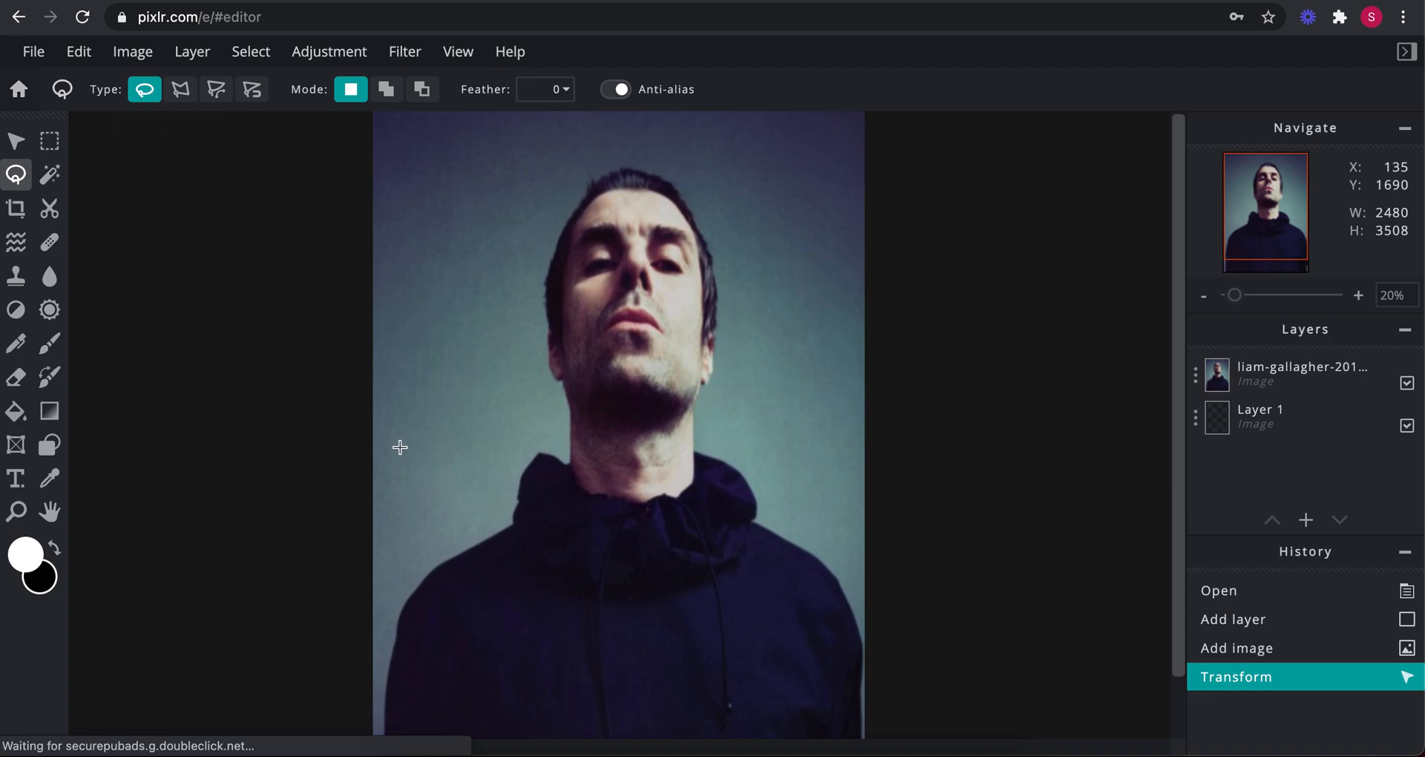
click(191, 90)
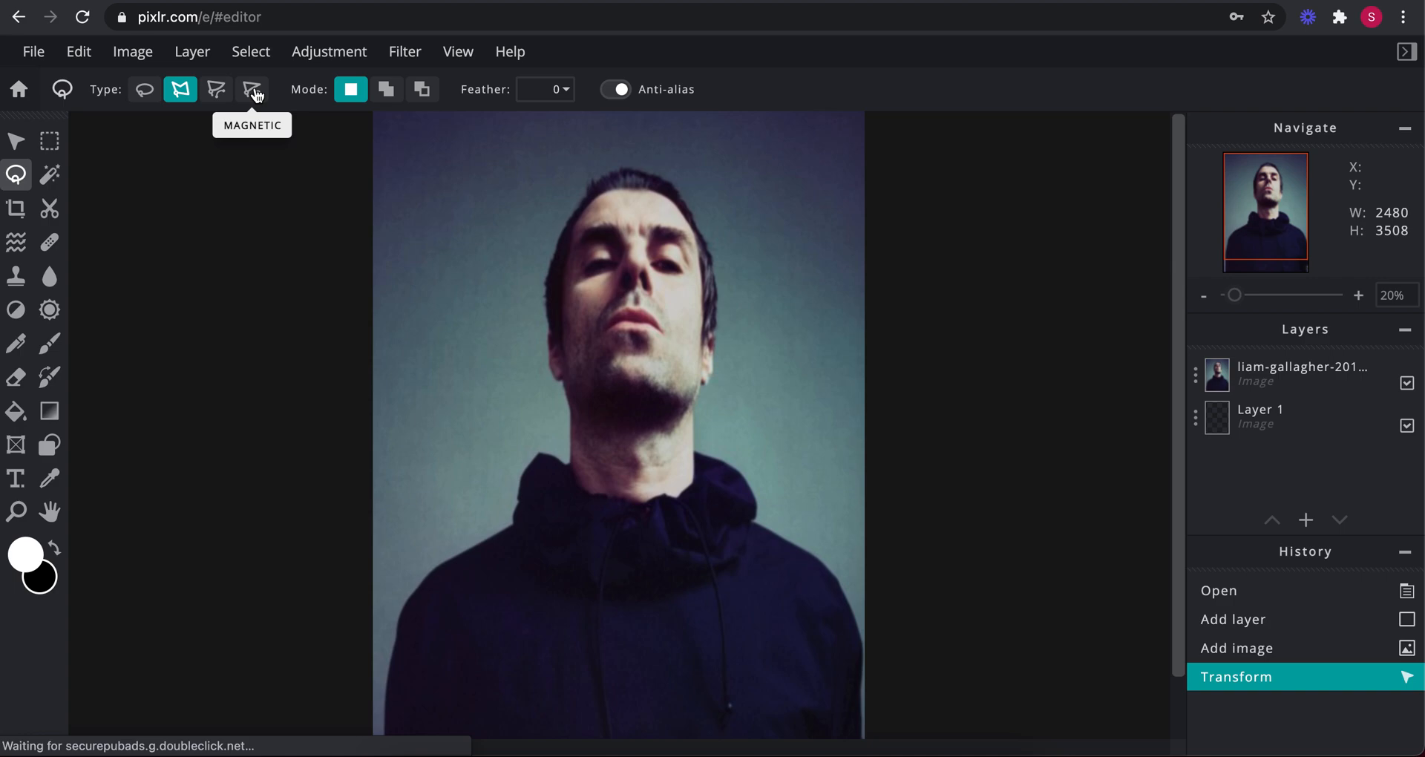
click(144, 90)
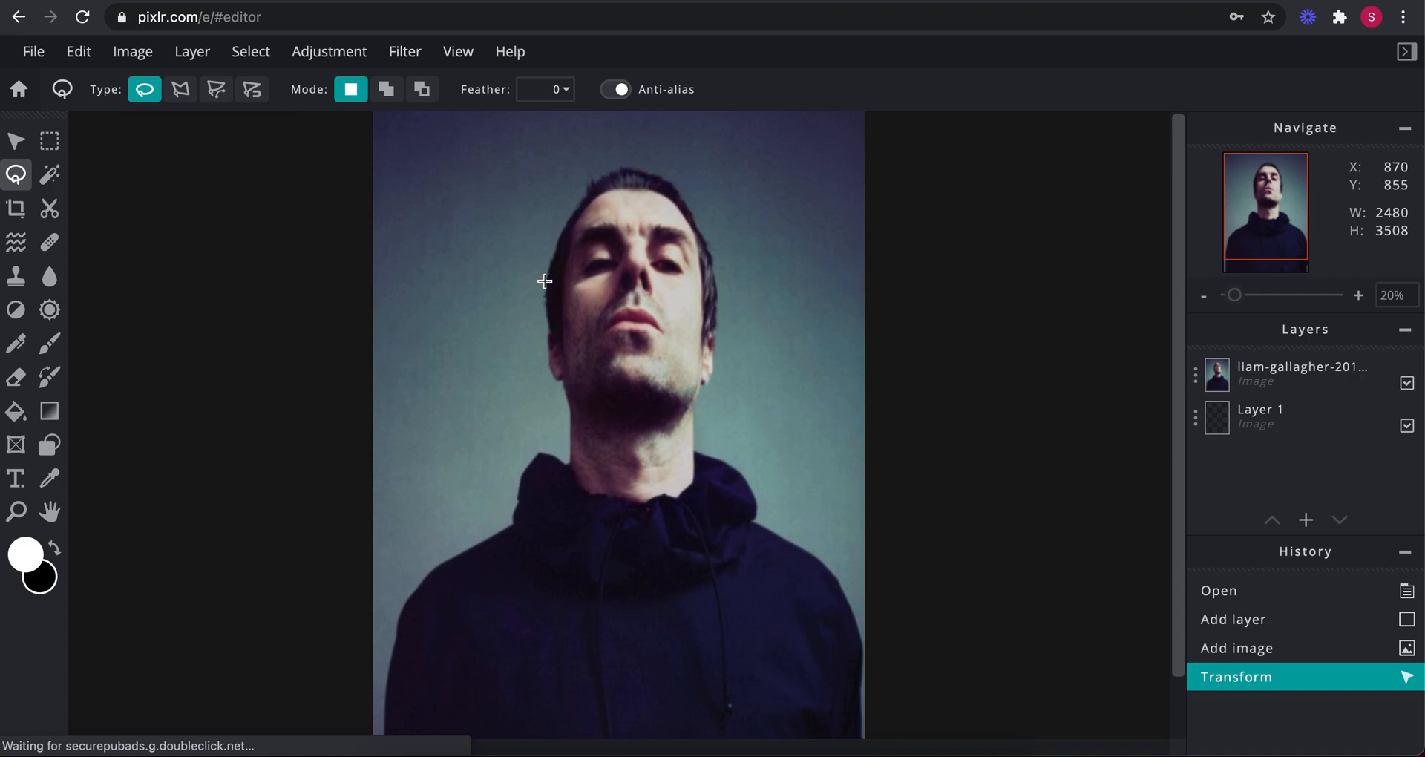
mouse_move(545, 280)
mouse_down()
mouse_move(583, 195)
mouse_move(611, 177)
mouse_move(664, 176)
mouse_move(689, 200)
mouse_move(717, 329)
mouse_move(689, 417)
mouse_move(687, 487)
mouse_move(587, 495)
mouse_move(573, 464)
mouse_move(547, 272)
mouse_move(583, 212)
mouse_up()
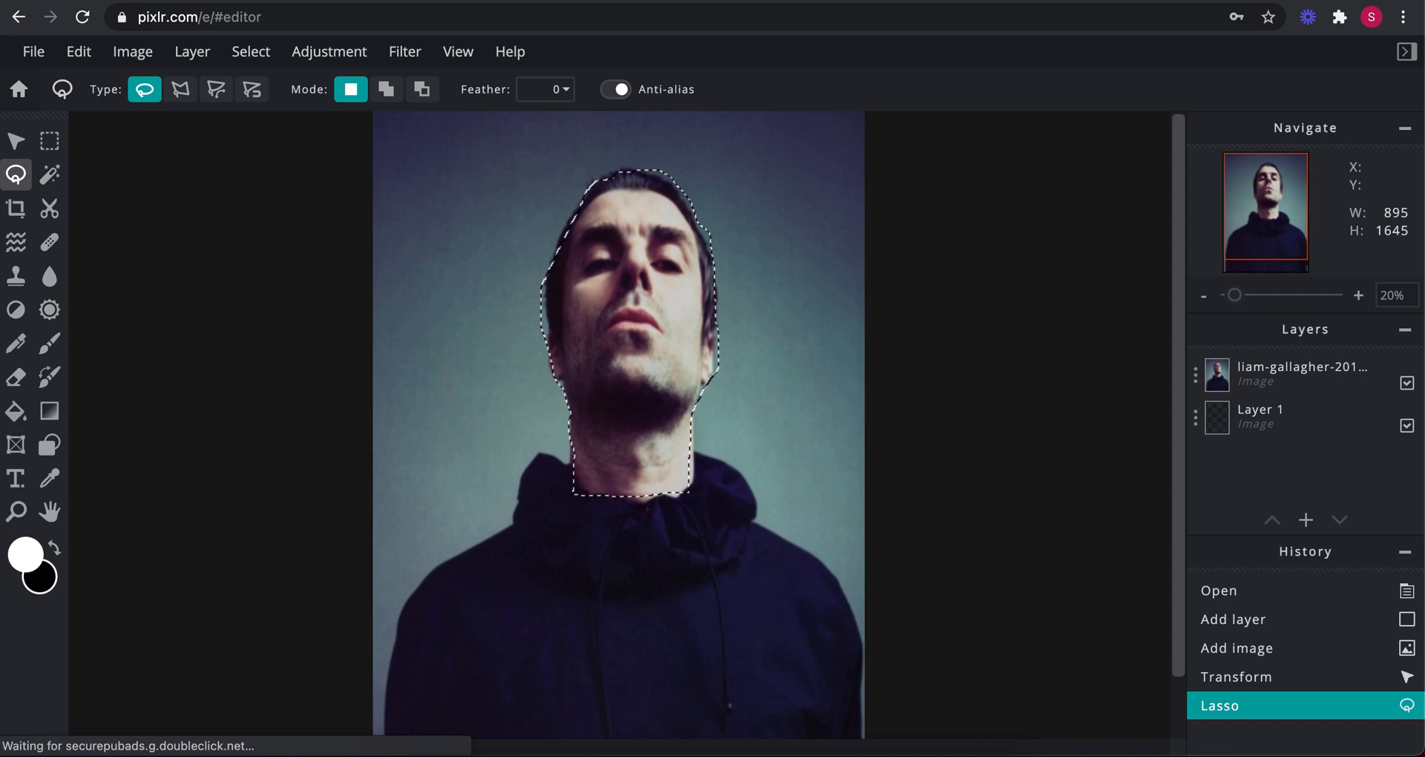
Copy the lasso-selected head and neck from the liam-gallagher portrait layer and paste it as a new layer.
click(82, 63)
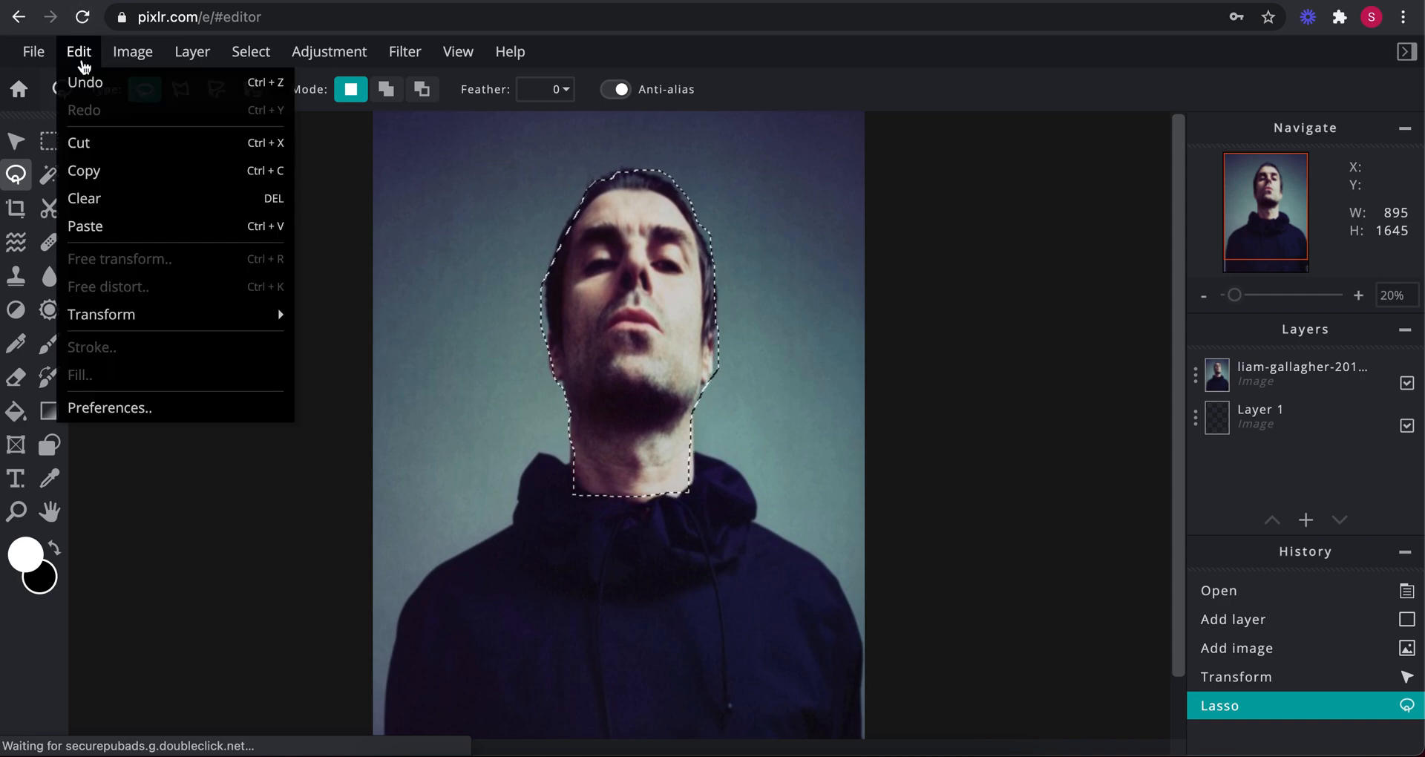
click(89, 172)
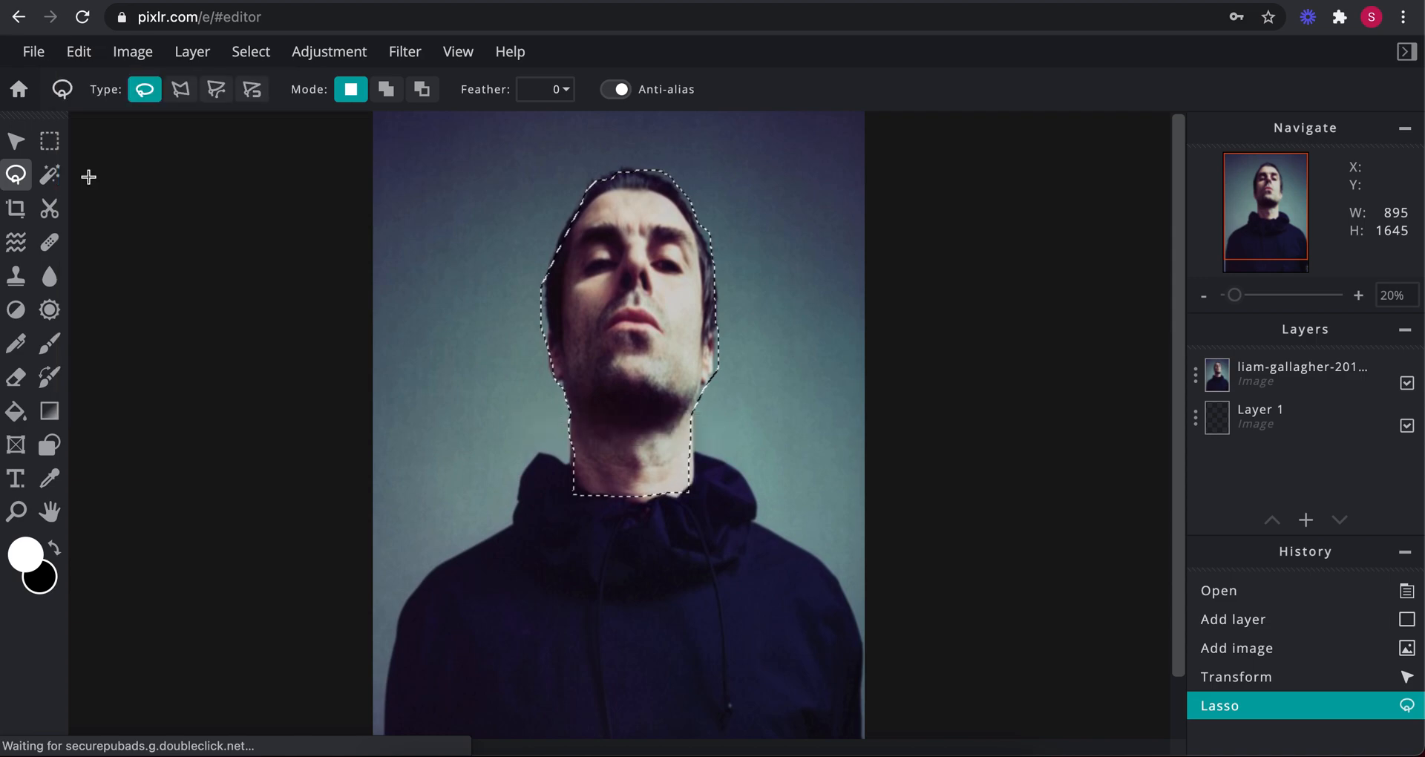
click(1299, 376)
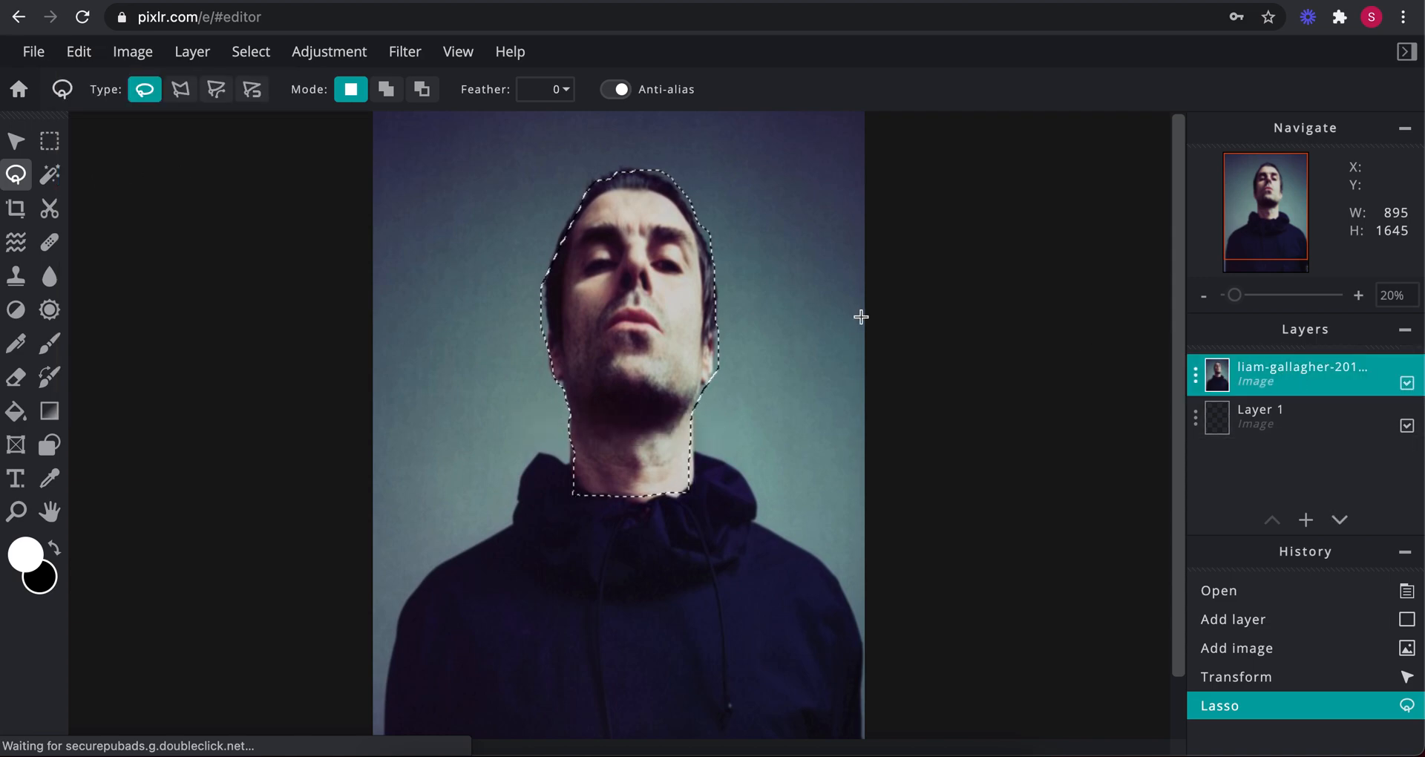
click(78, 51)
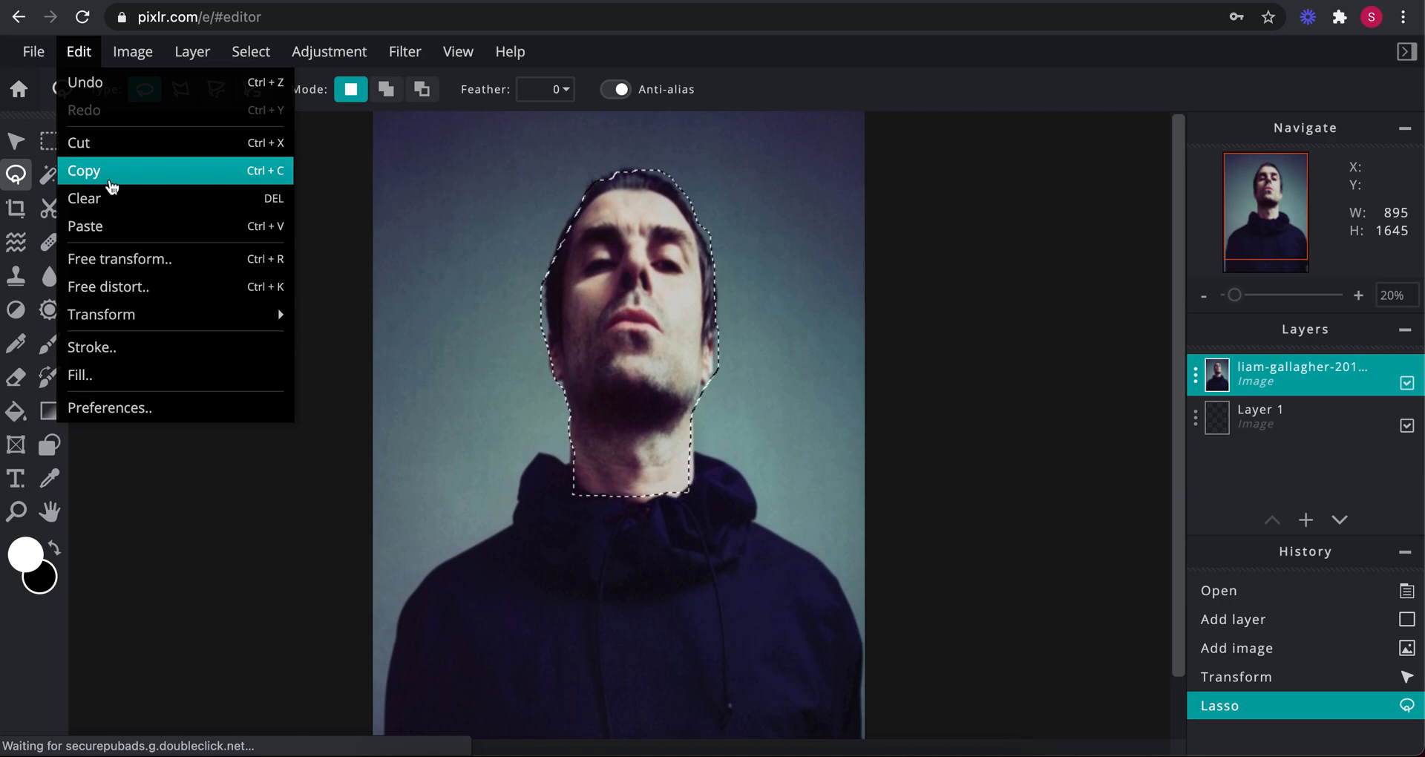
click(112, 186)
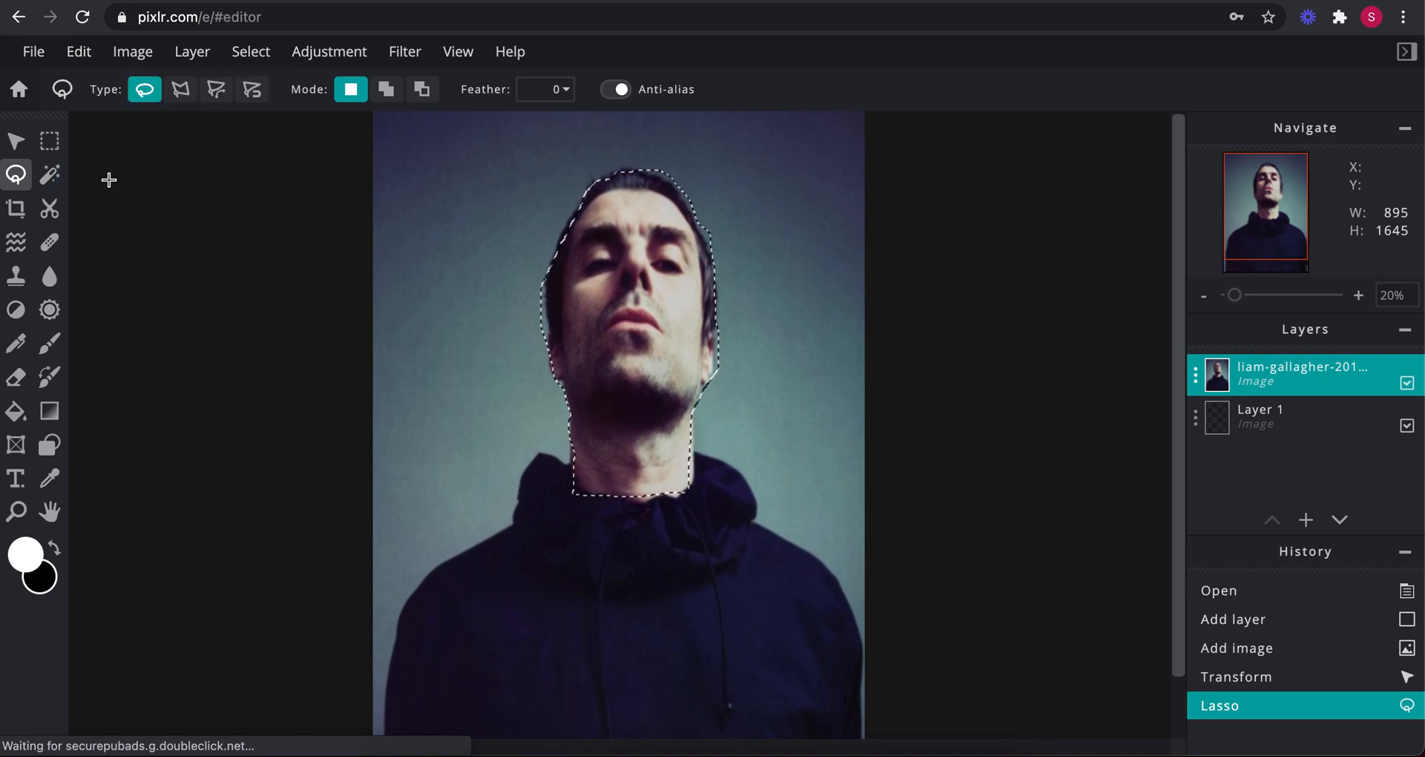
click(80, 54)
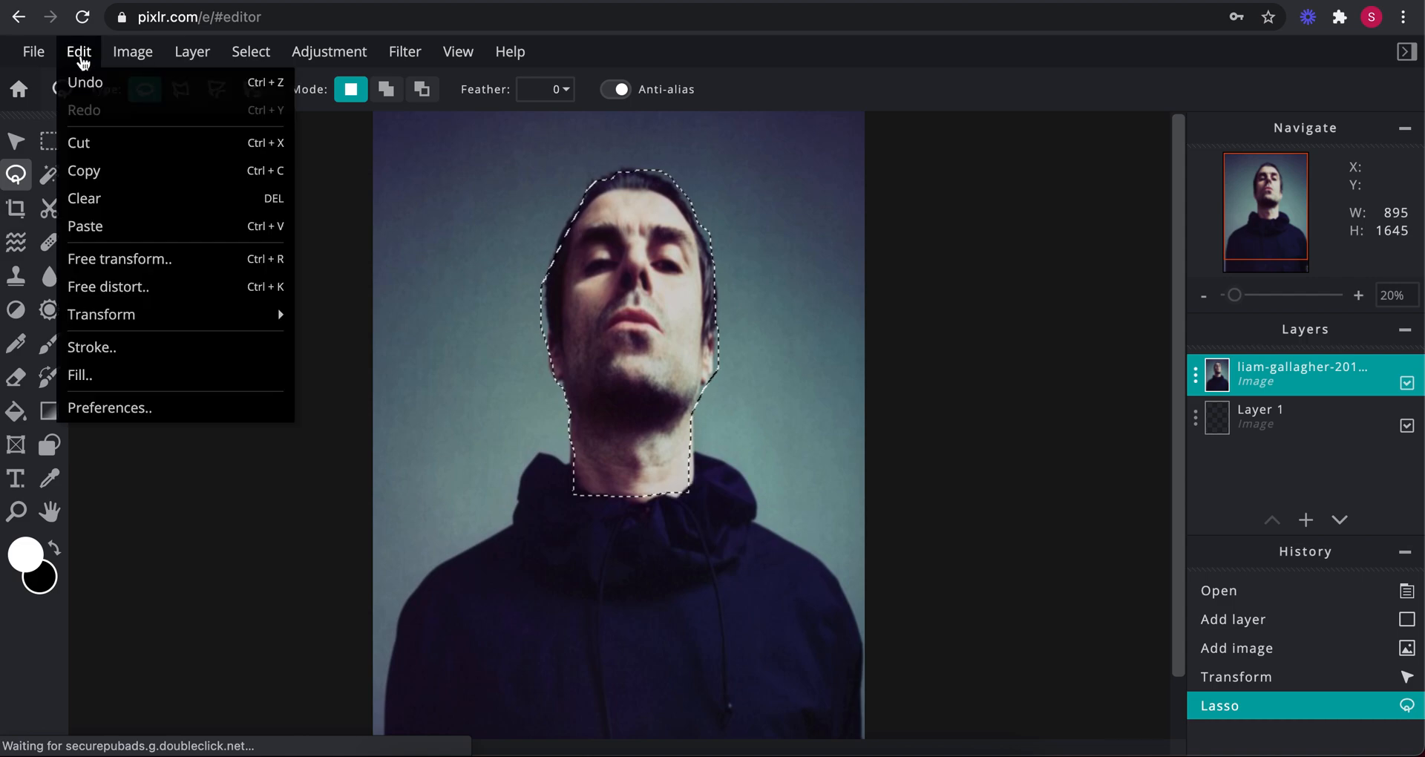
click(120, 242)
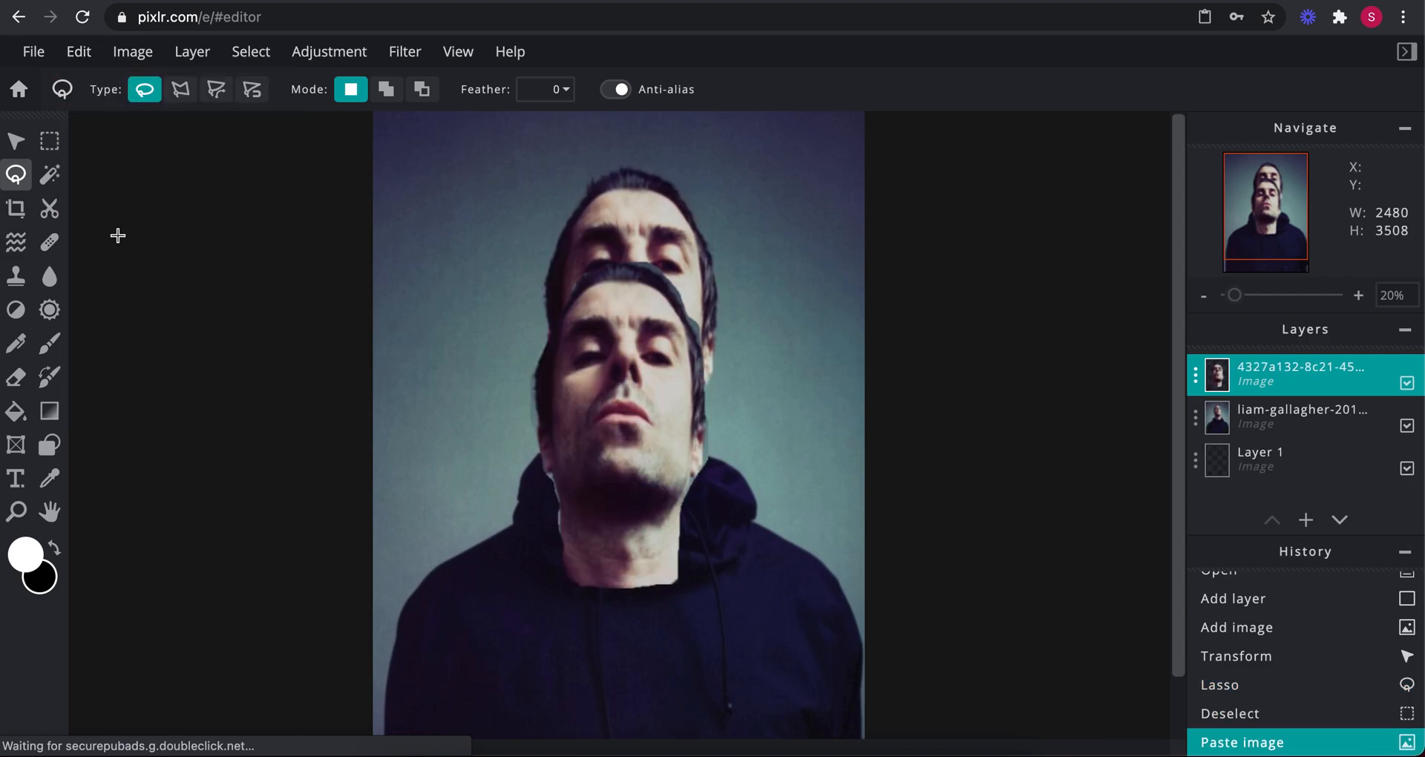
Check the cutout by toggling the portrait layer's visibility, and move the pasted head to X 838, Y 295 over the original head.
click(15, 143)
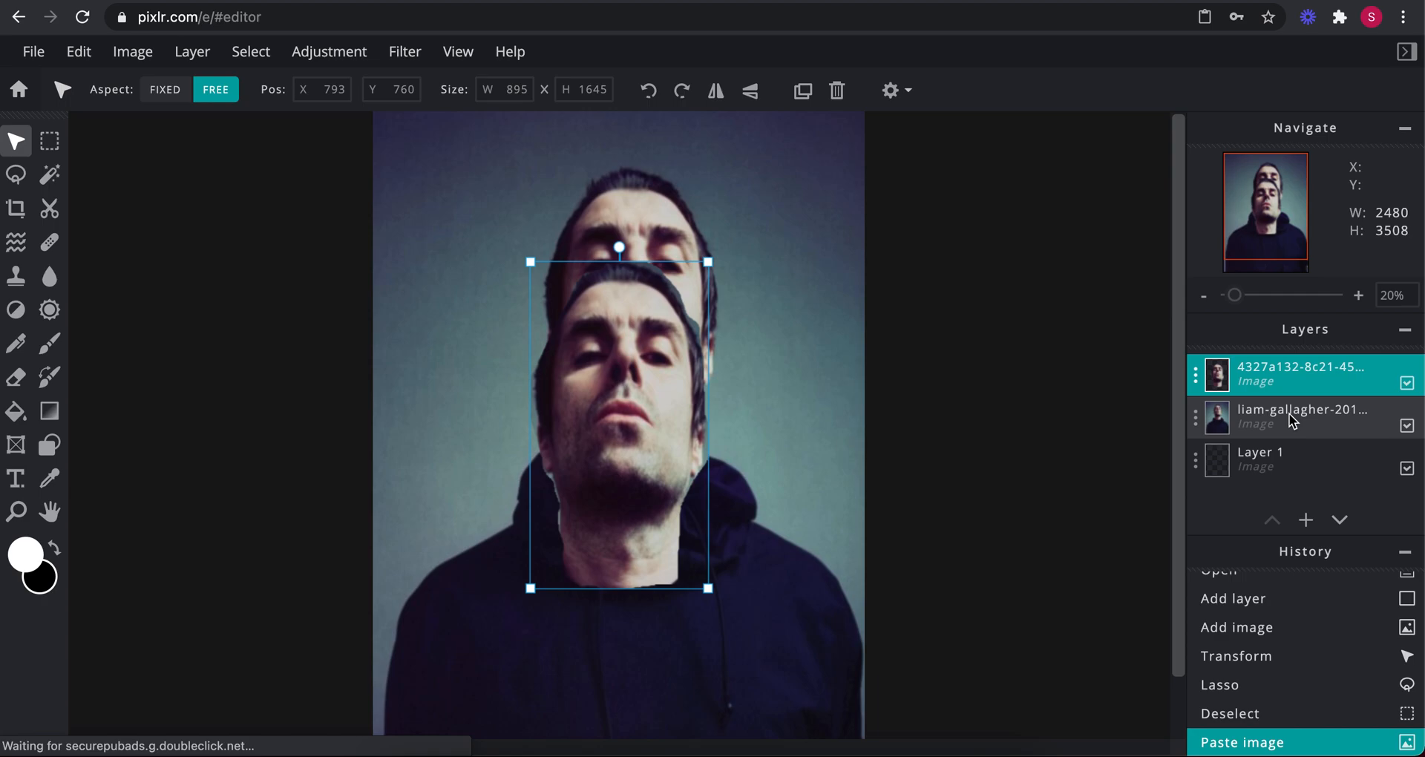
click(1408, 427)
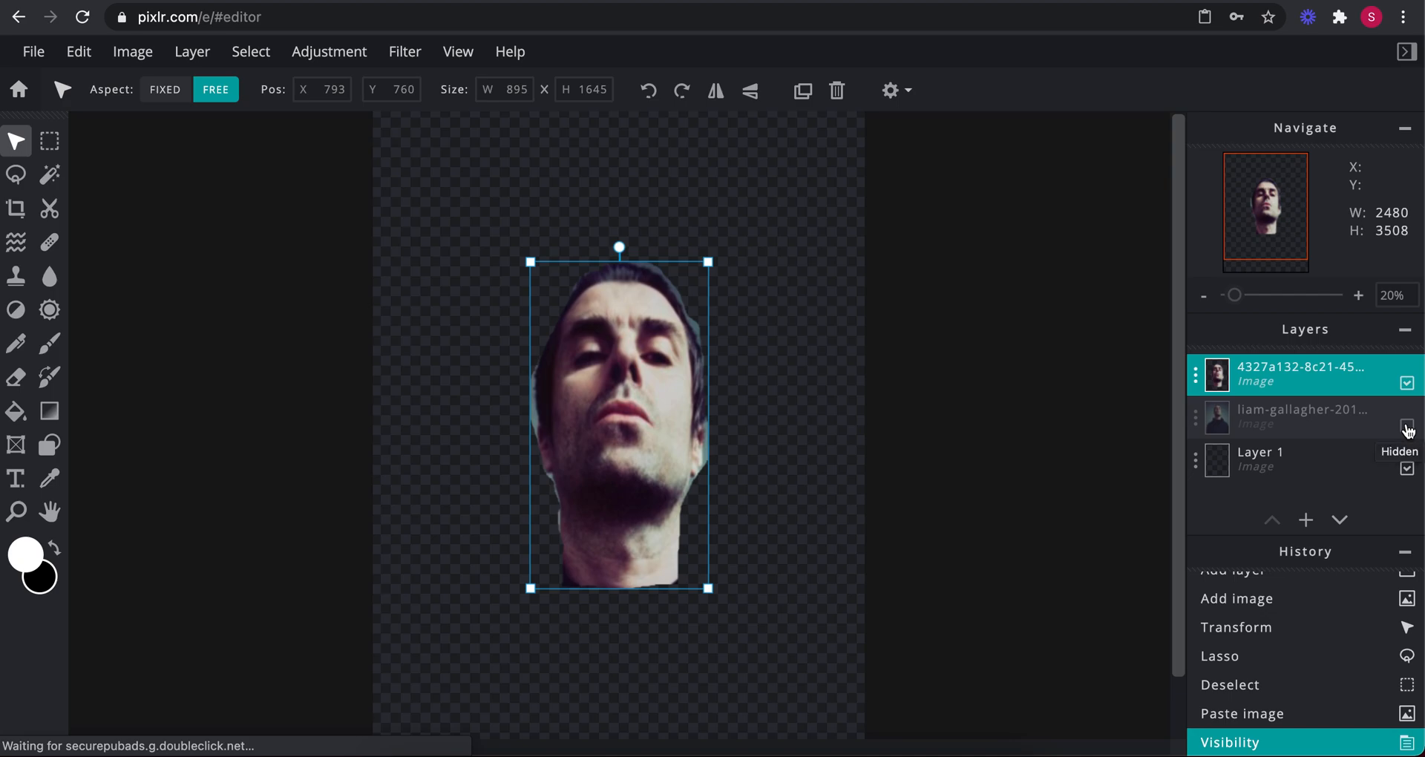
click(1408, 426)
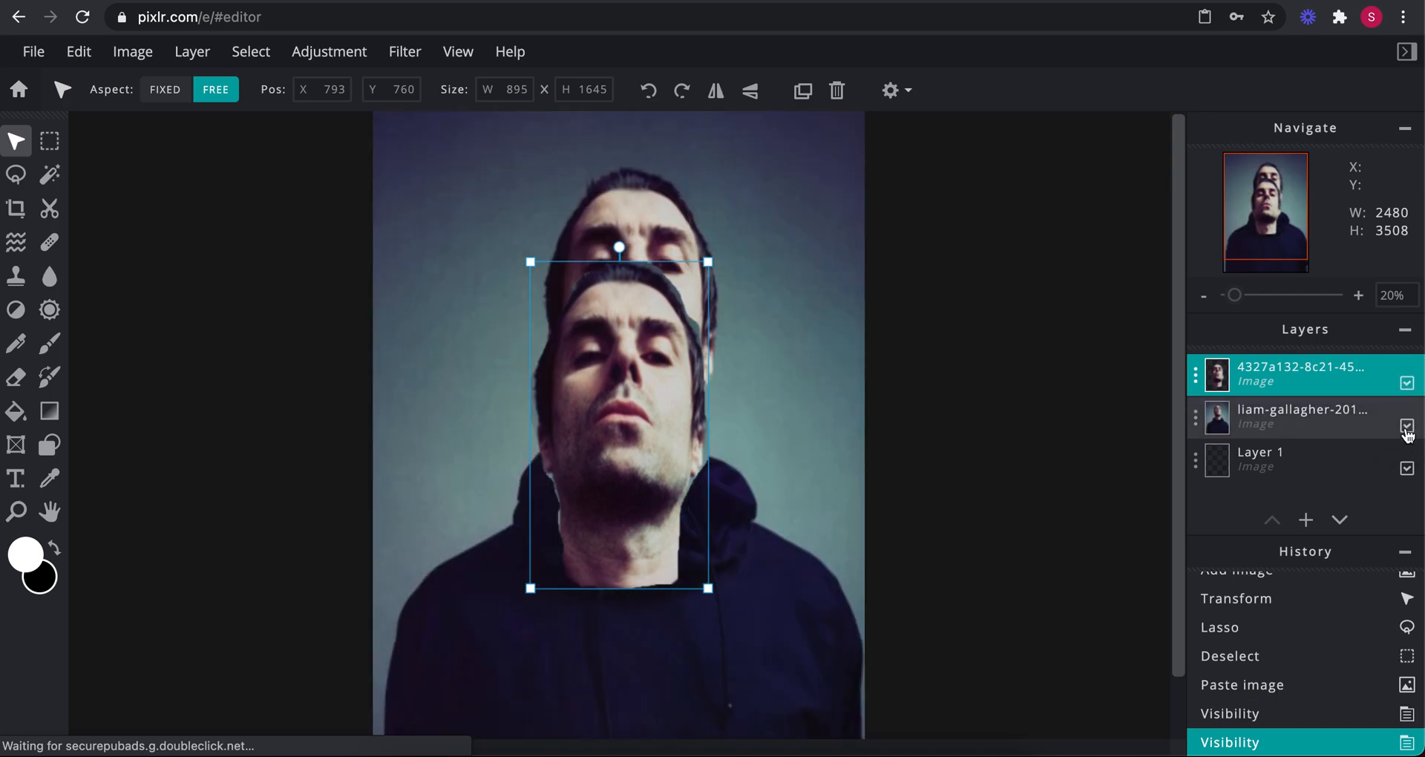
click(1407, 428)
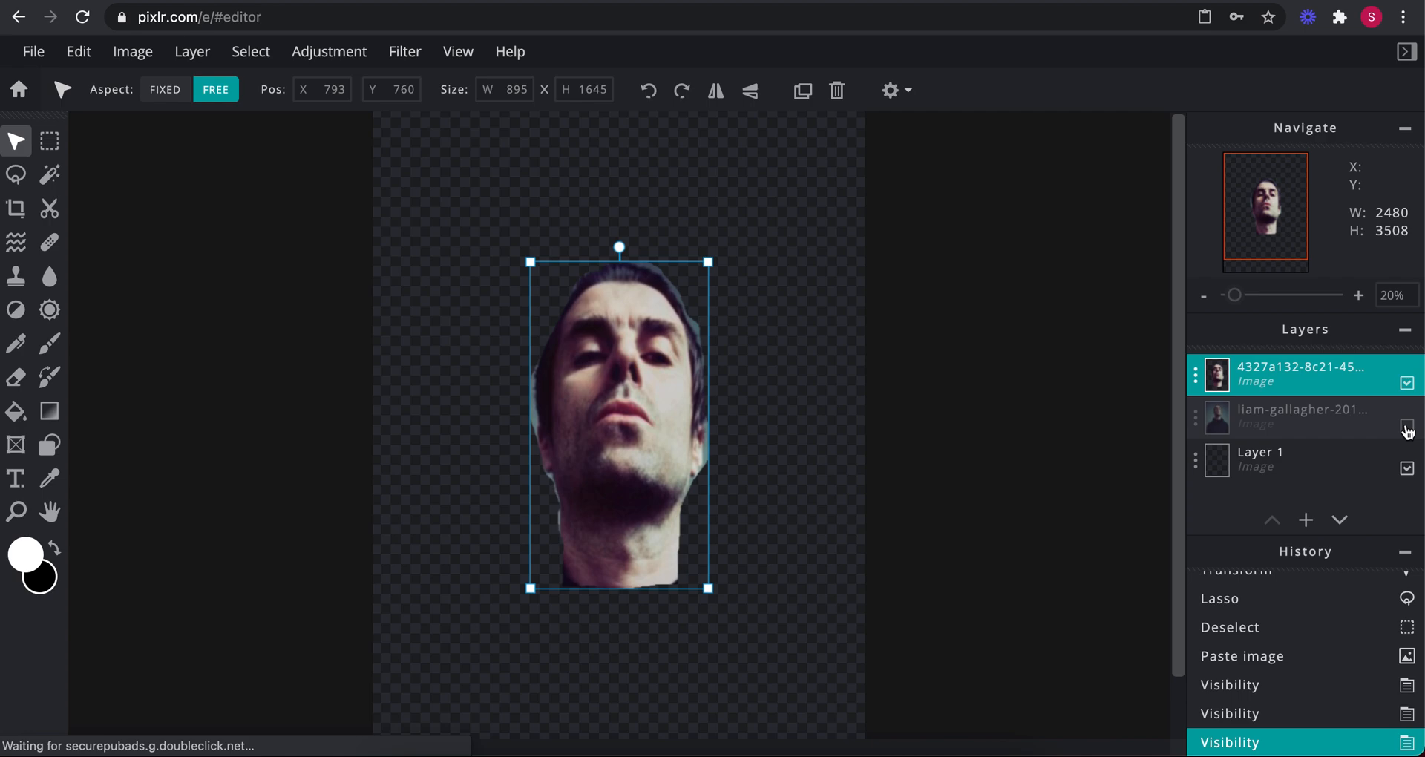
click(1408, 428)
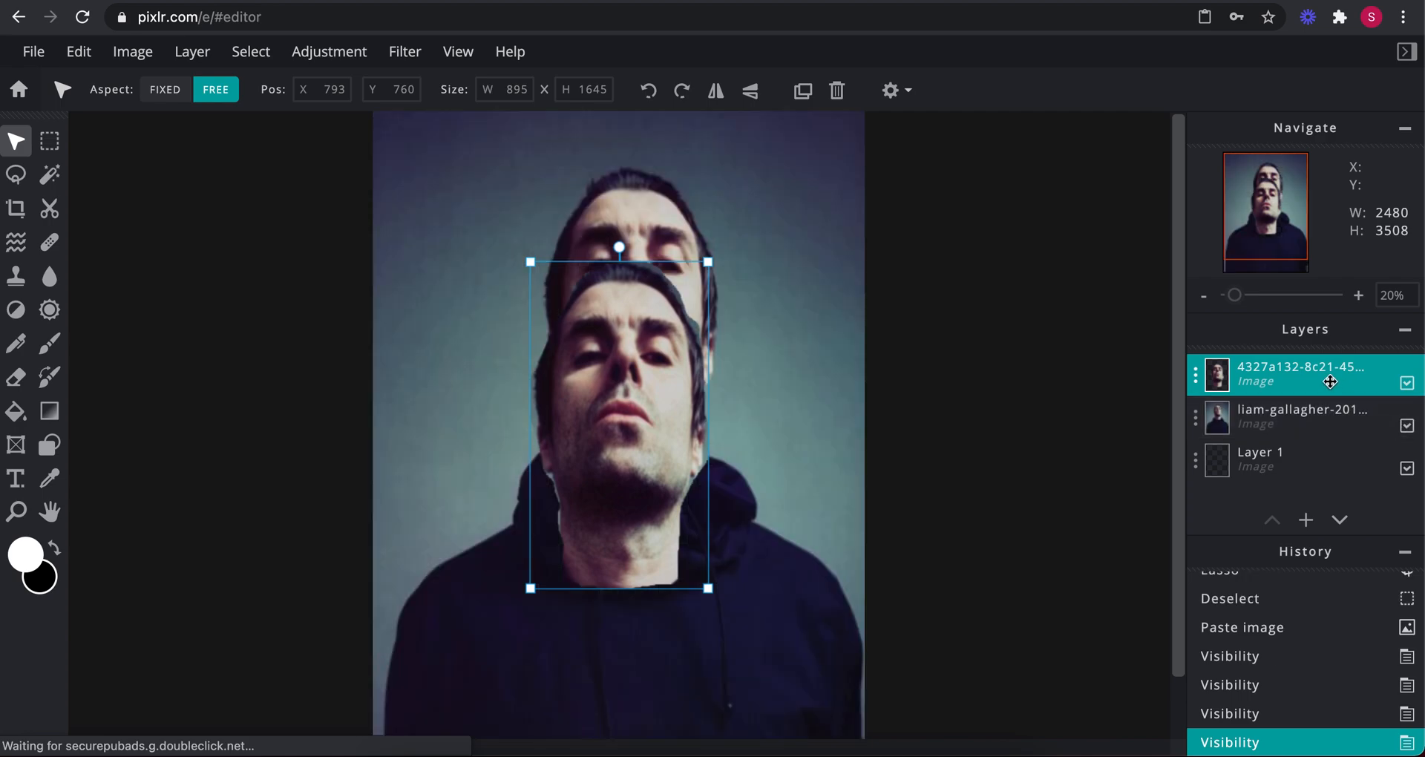
drag(617, 407, 625, 320)
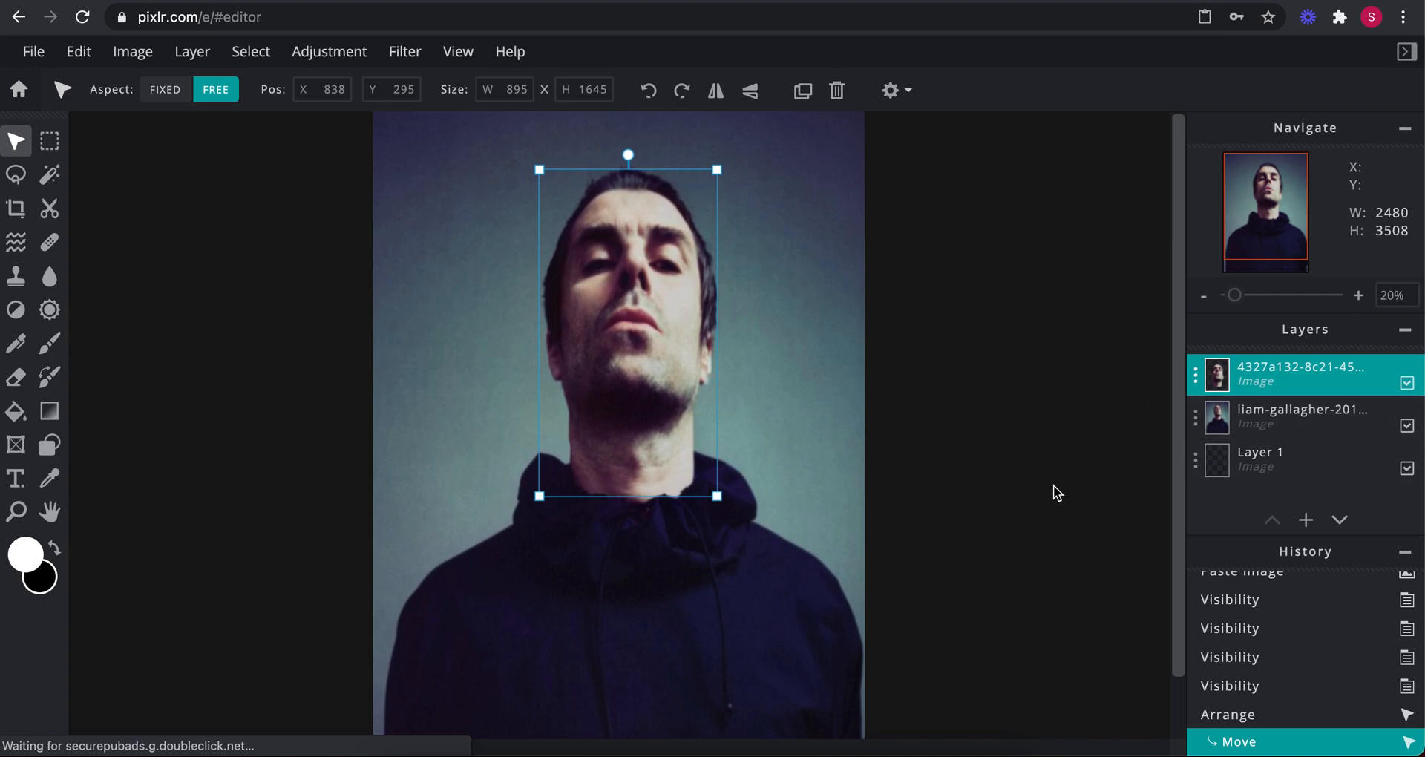
key(ctrl+z)
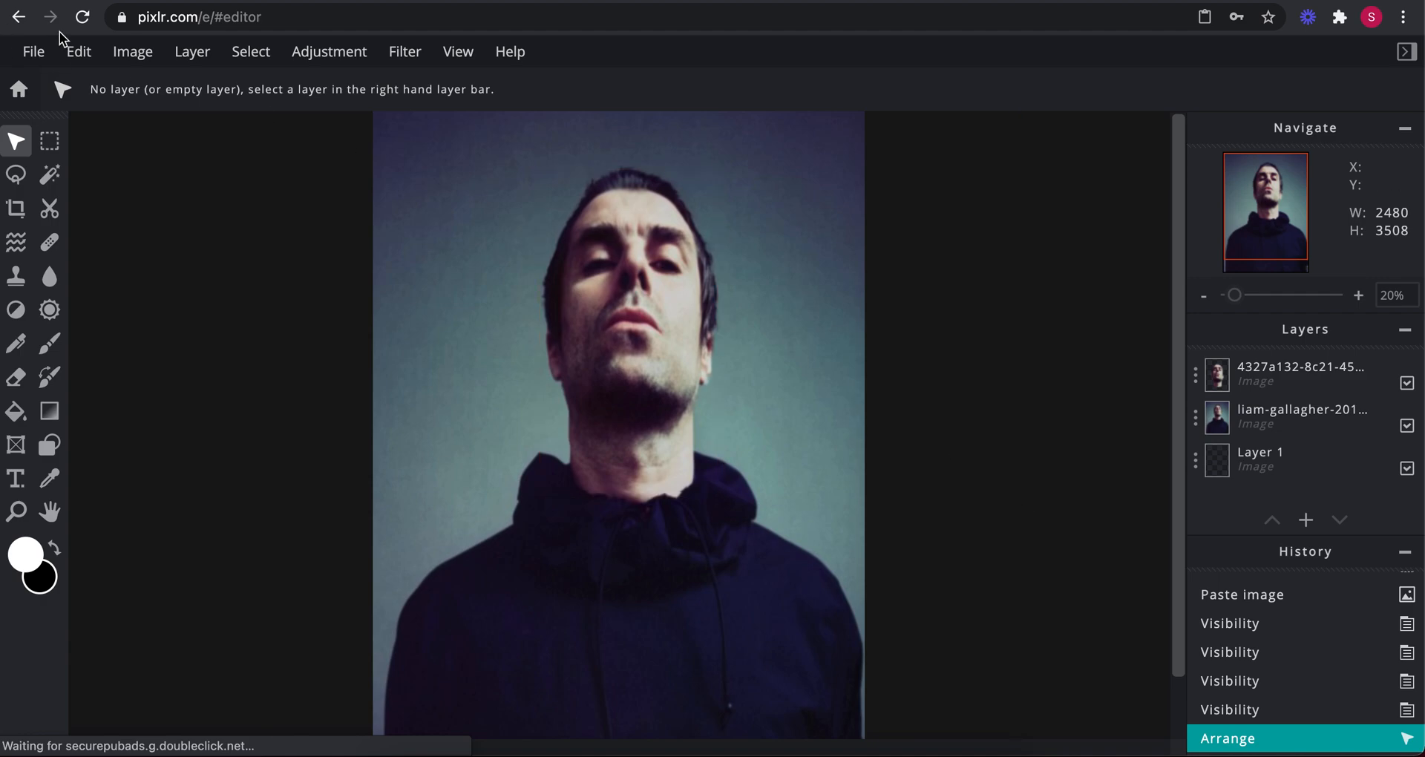
Add the masthead image untitled (2).png from the Lesson 5 - Create and Gather Assets folder as a new layer.
click(199, 62)
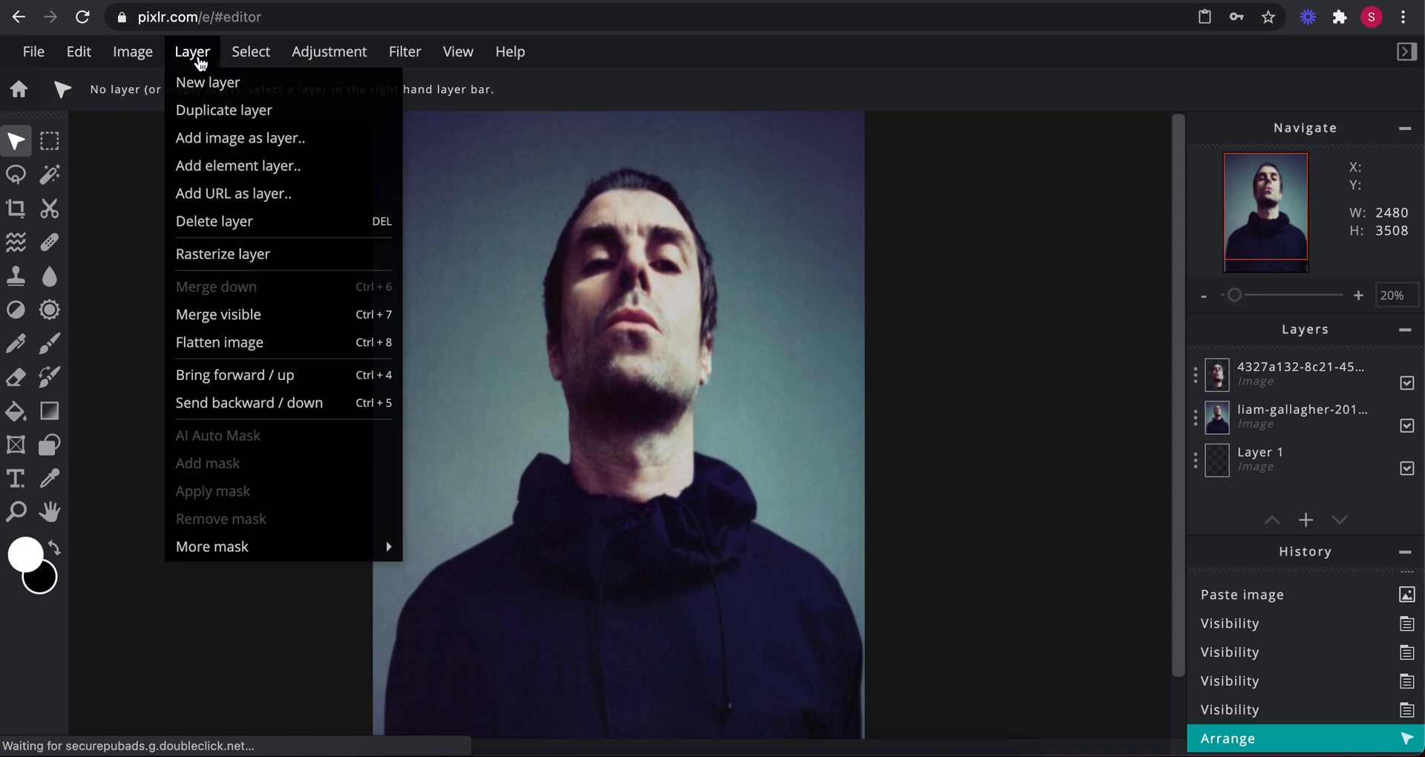
click(245, 140)
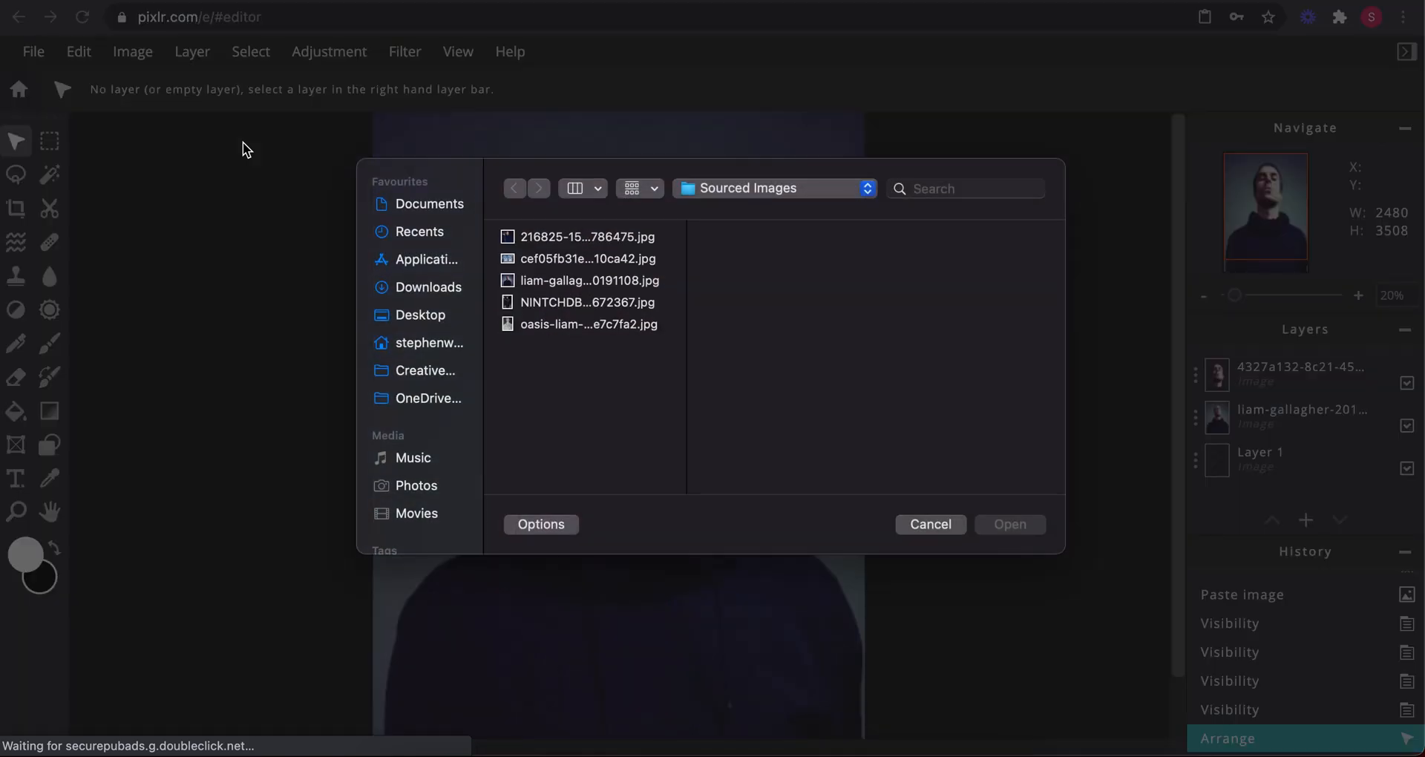
click(826, 191)
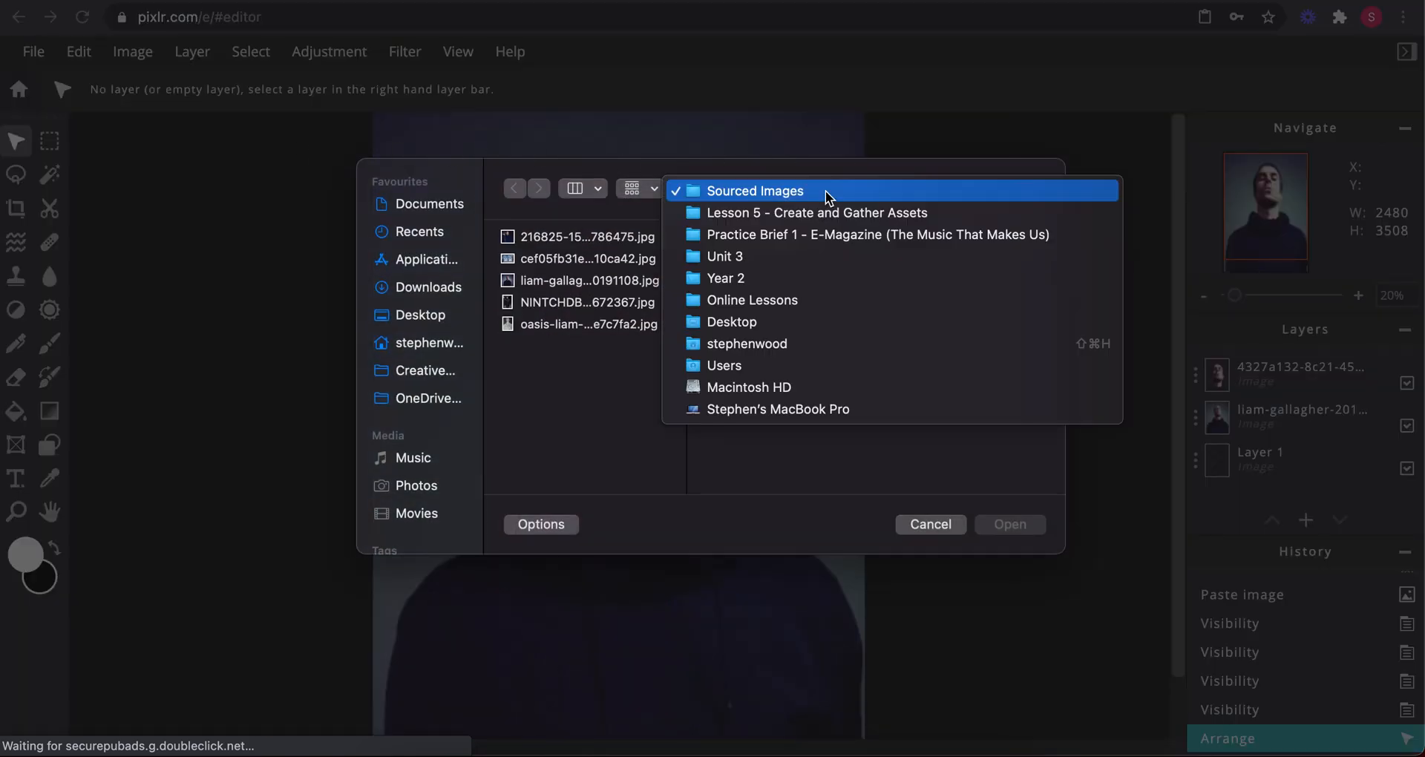
click(802, 215)
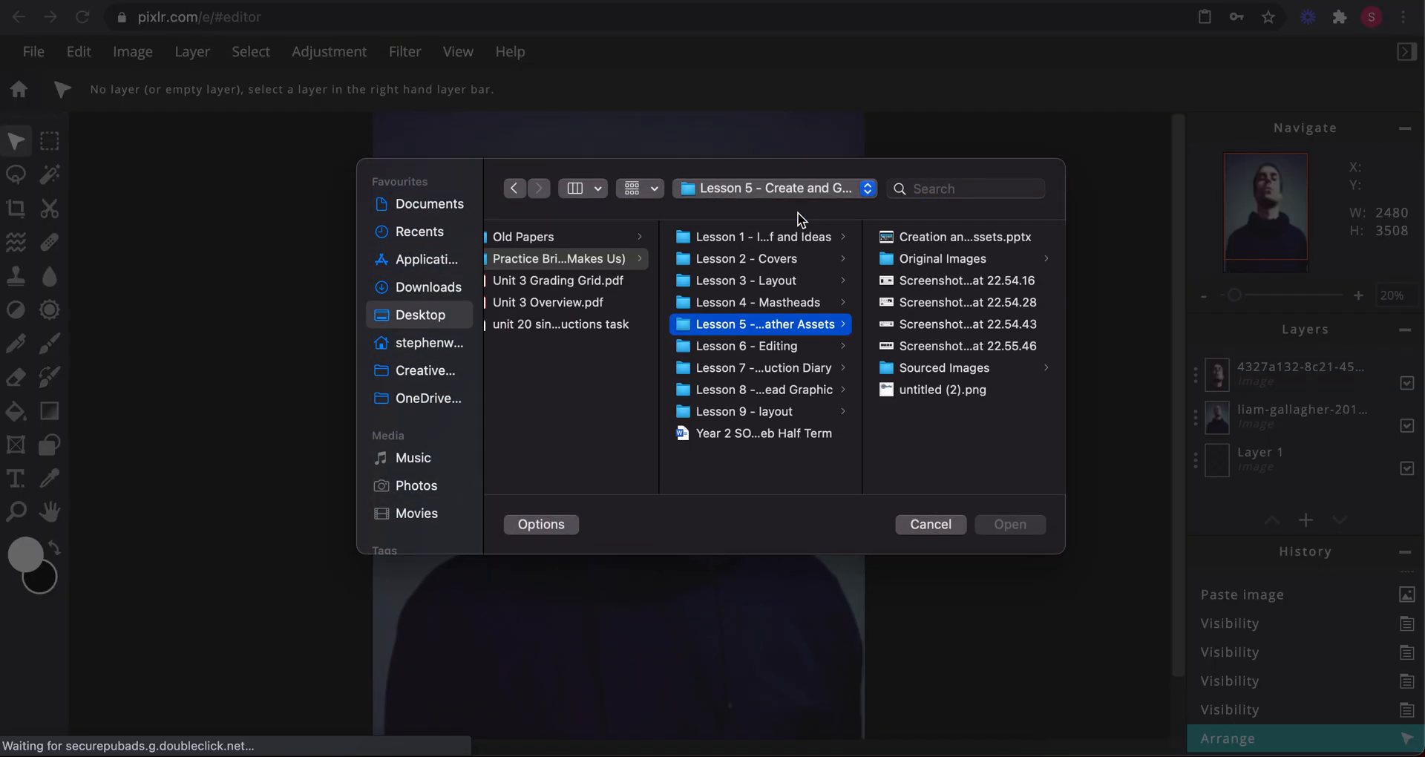
click(940, 393)
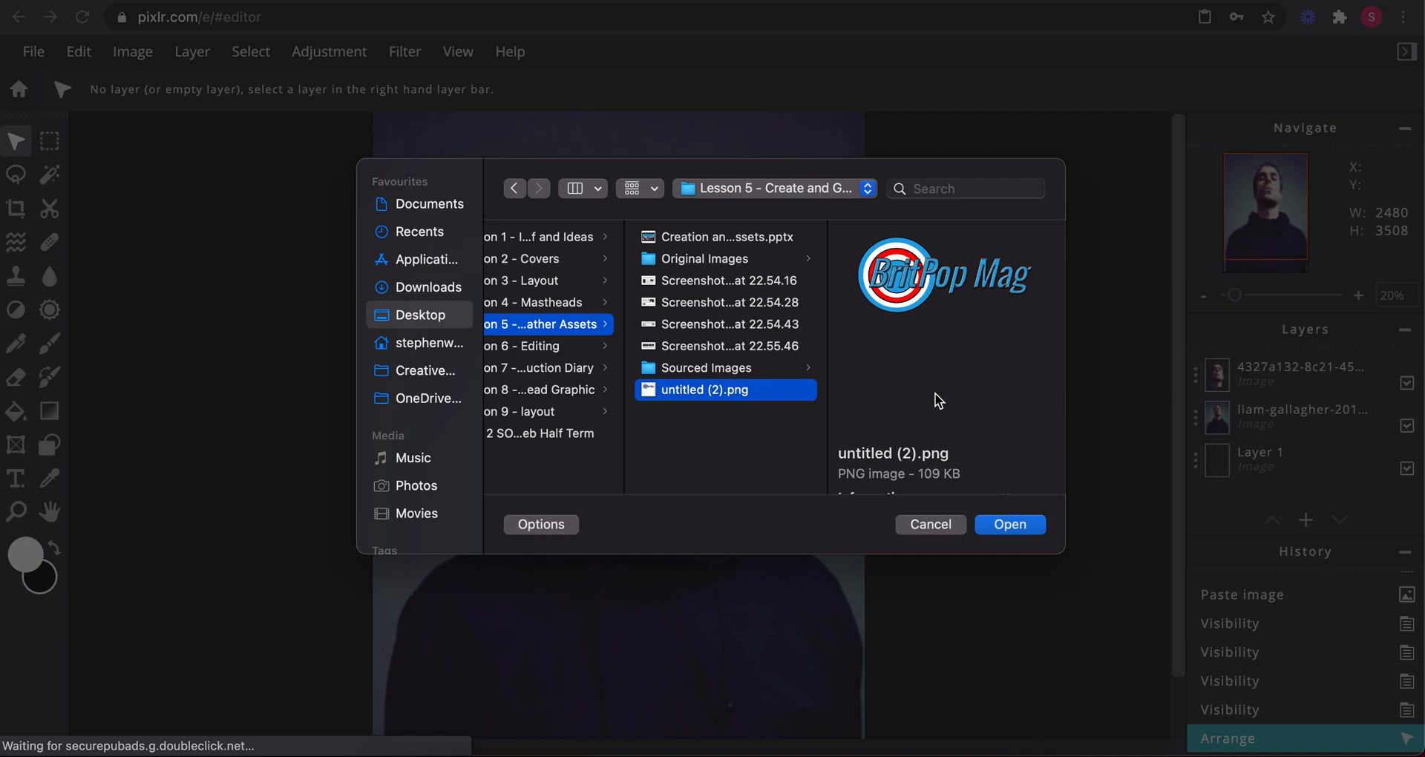
click(1011, 524)
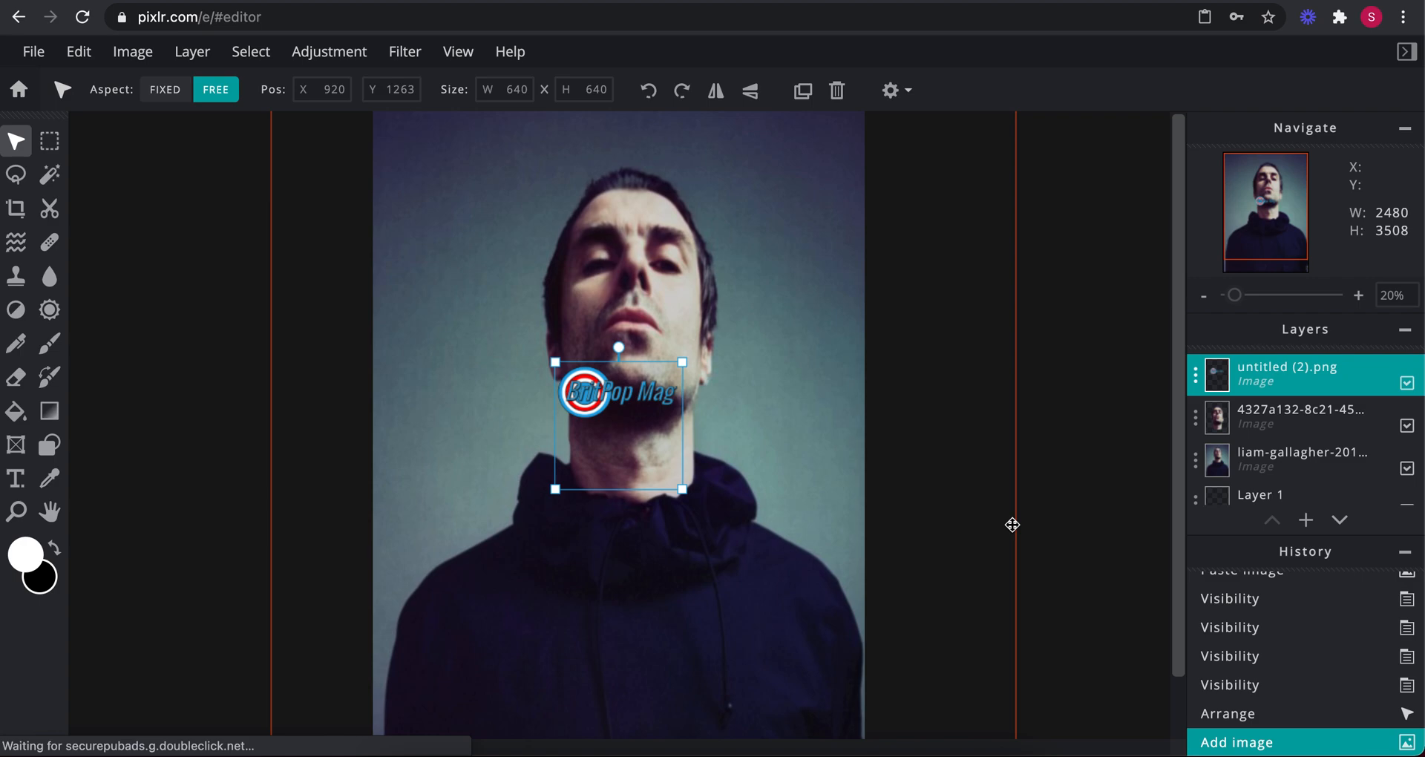
Enlarge the BritPop Mag masthead with fixed aspect to about 2530 × 2530 px and position it at the cover's top, about X -50, Y -57.
key(ctrl+minus)
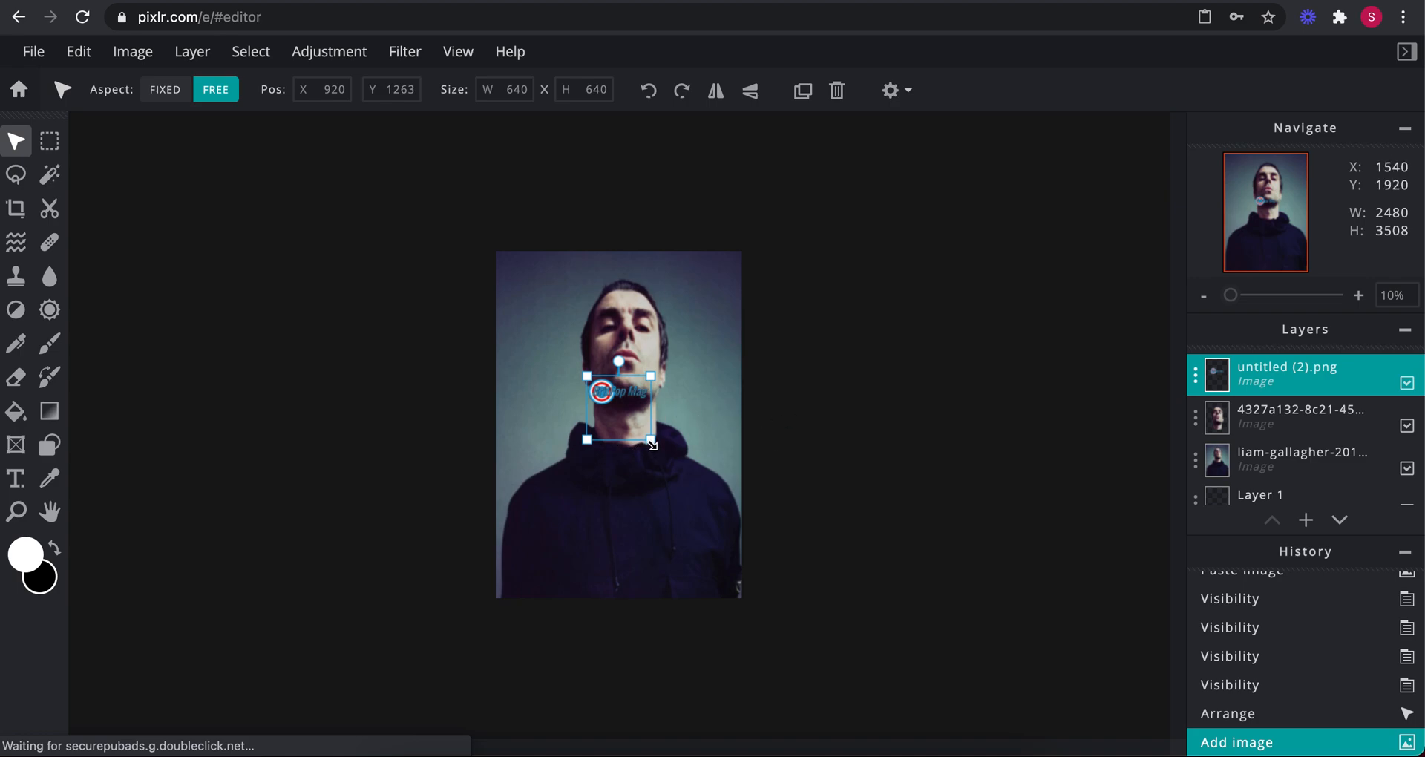
click(162, 90)
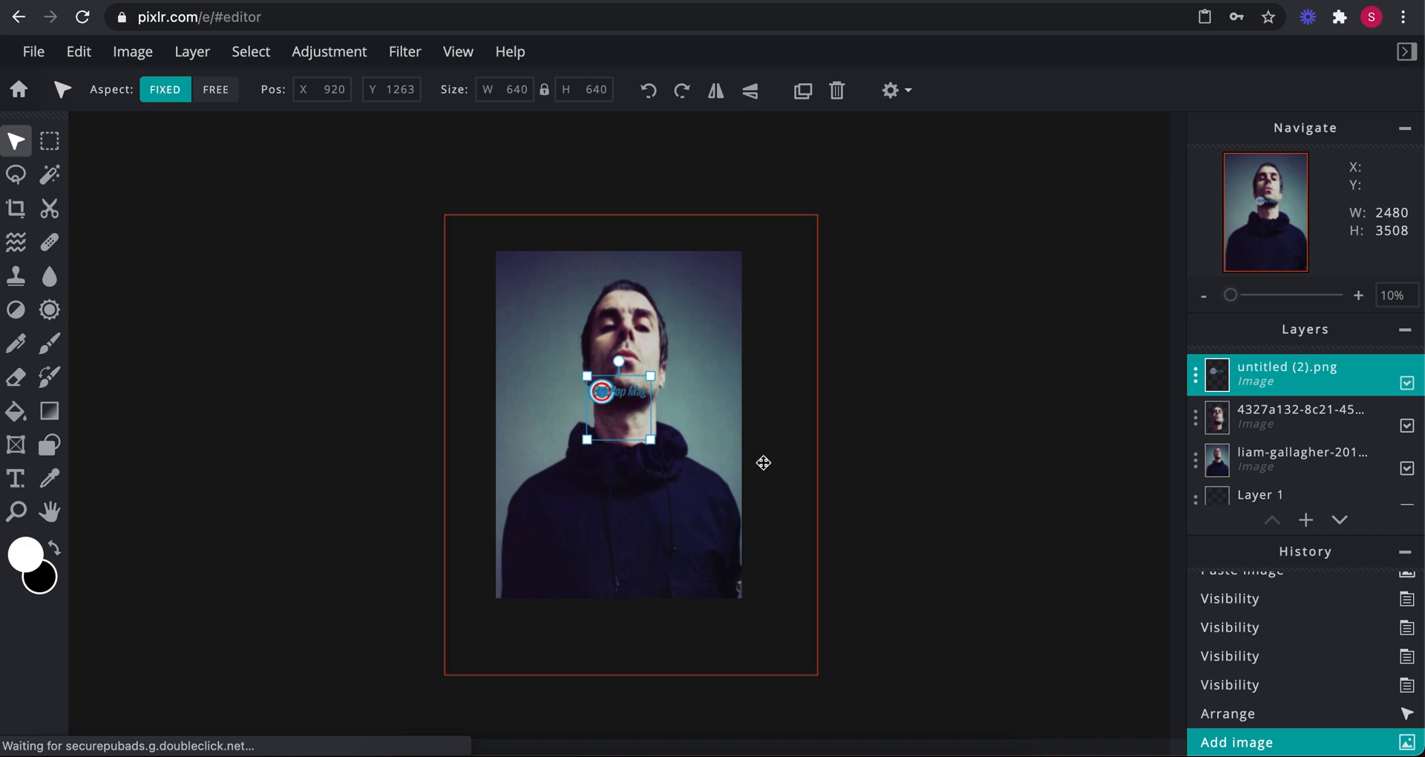
drag(653, 441, 864, 555)
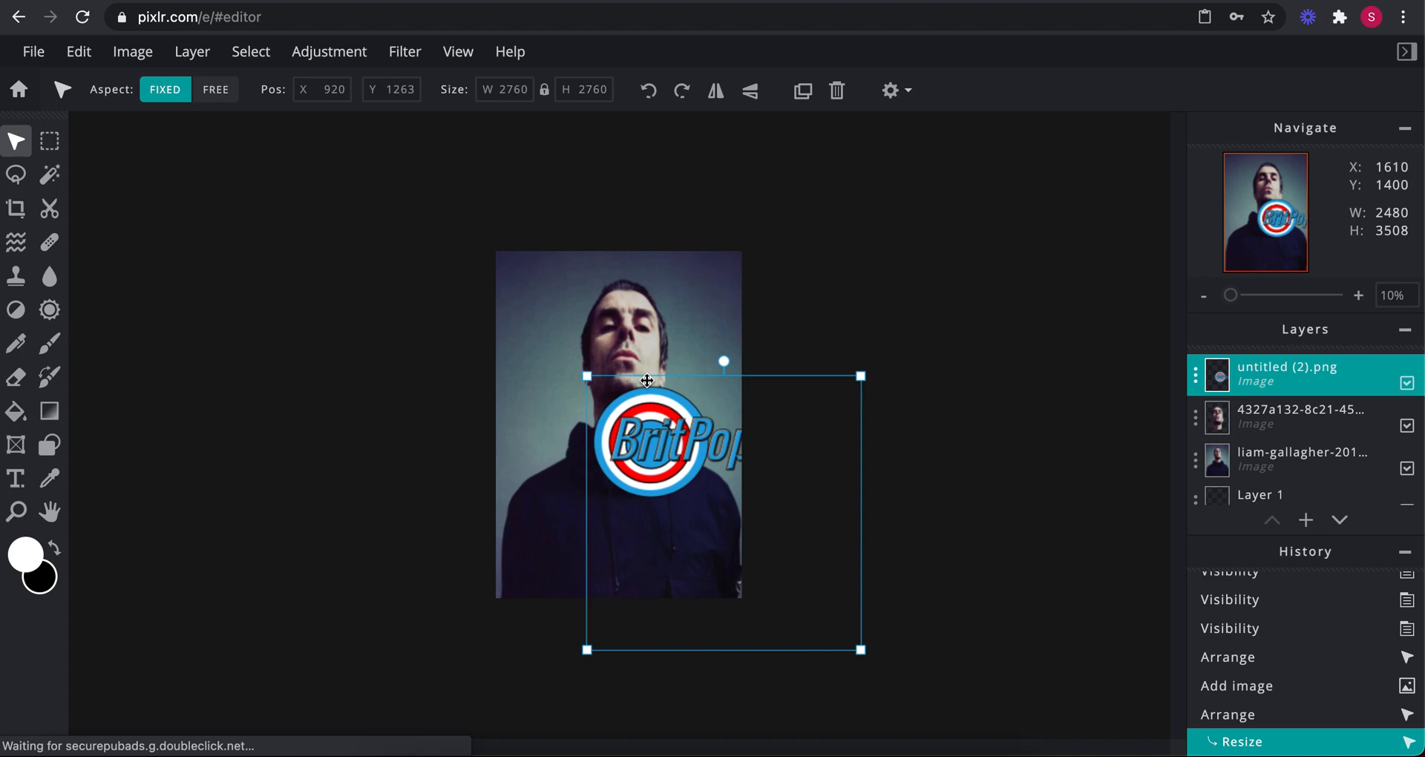
drag(648, 434, 564, 320)
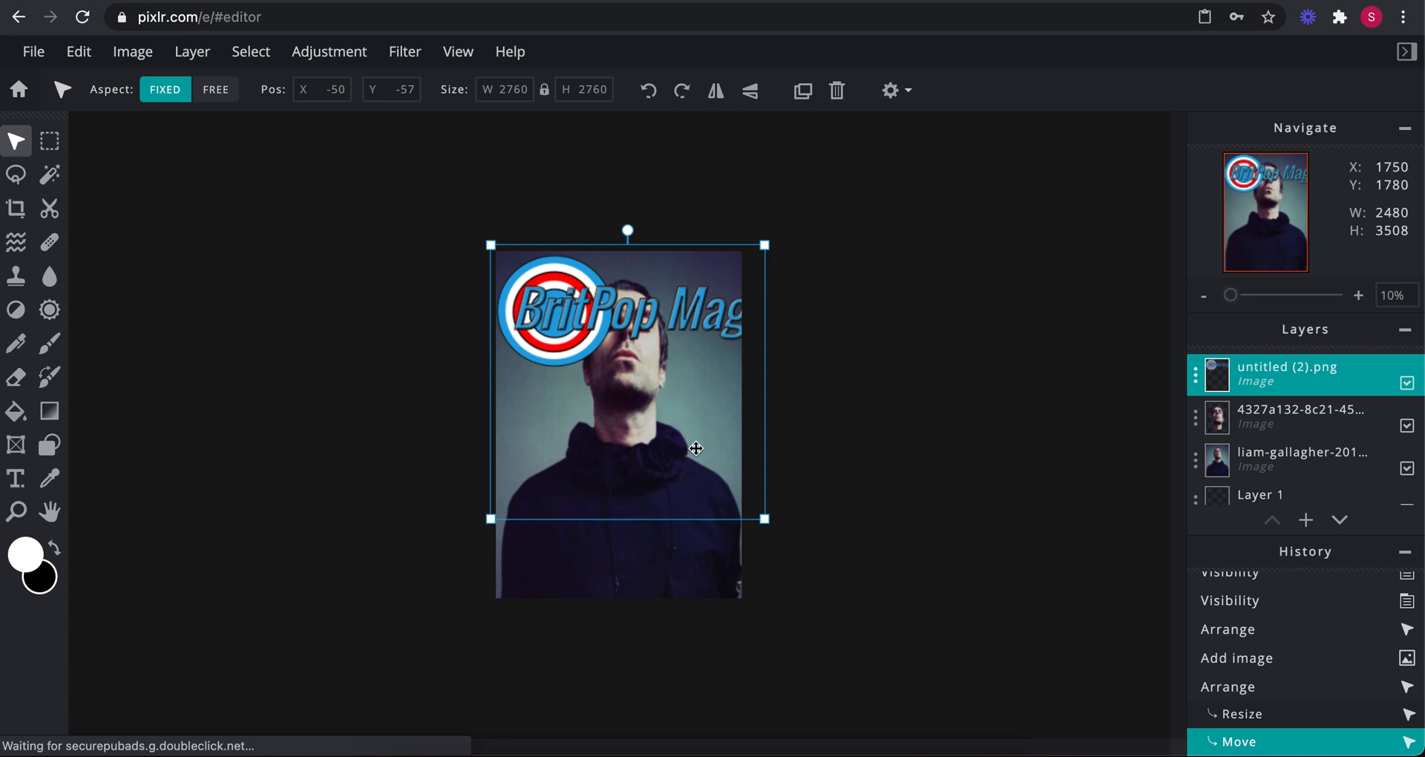
drag(764, 515, 745, 494)
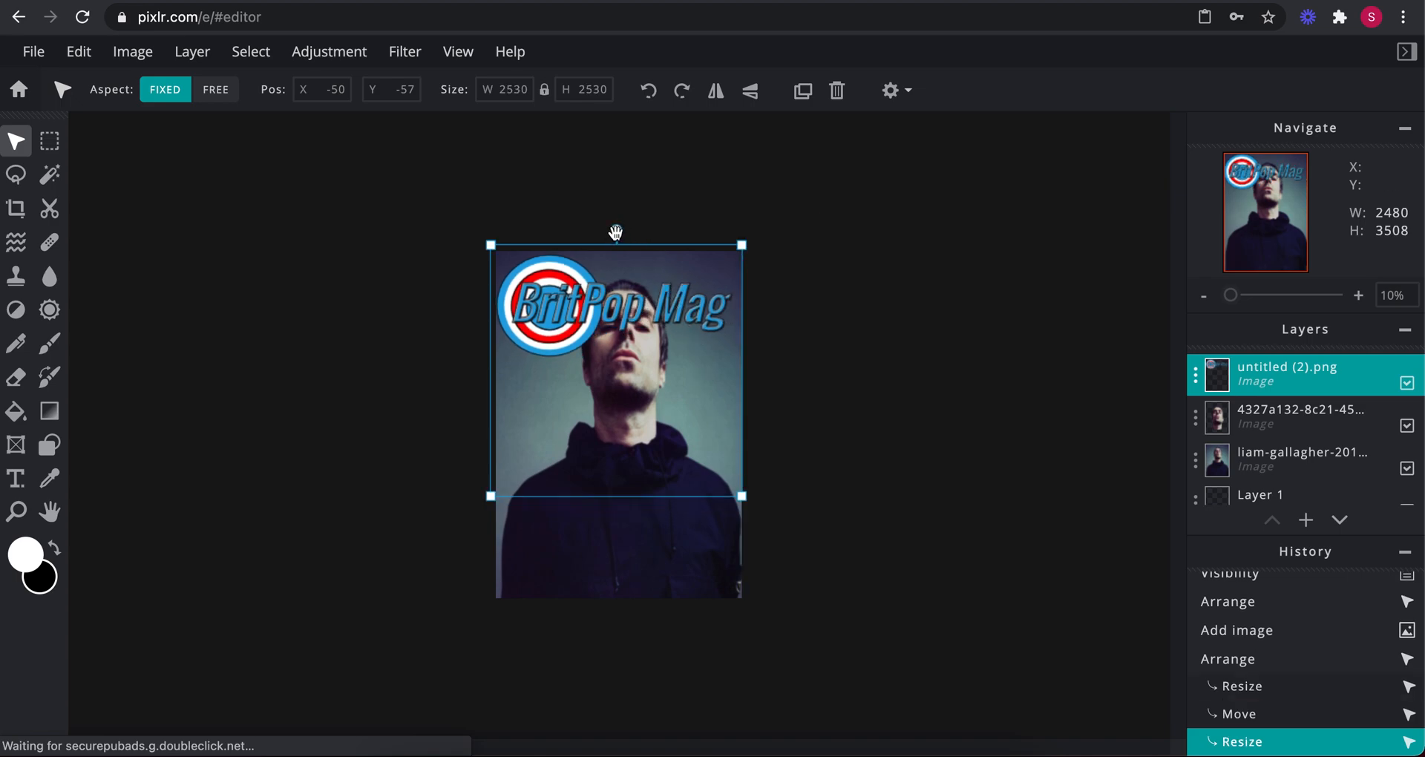
Rotate the masthead slightly counter-clockwise and move it to about X -25, Y -237 at the cover's top edge.
drag(616, 232, 592, 235)
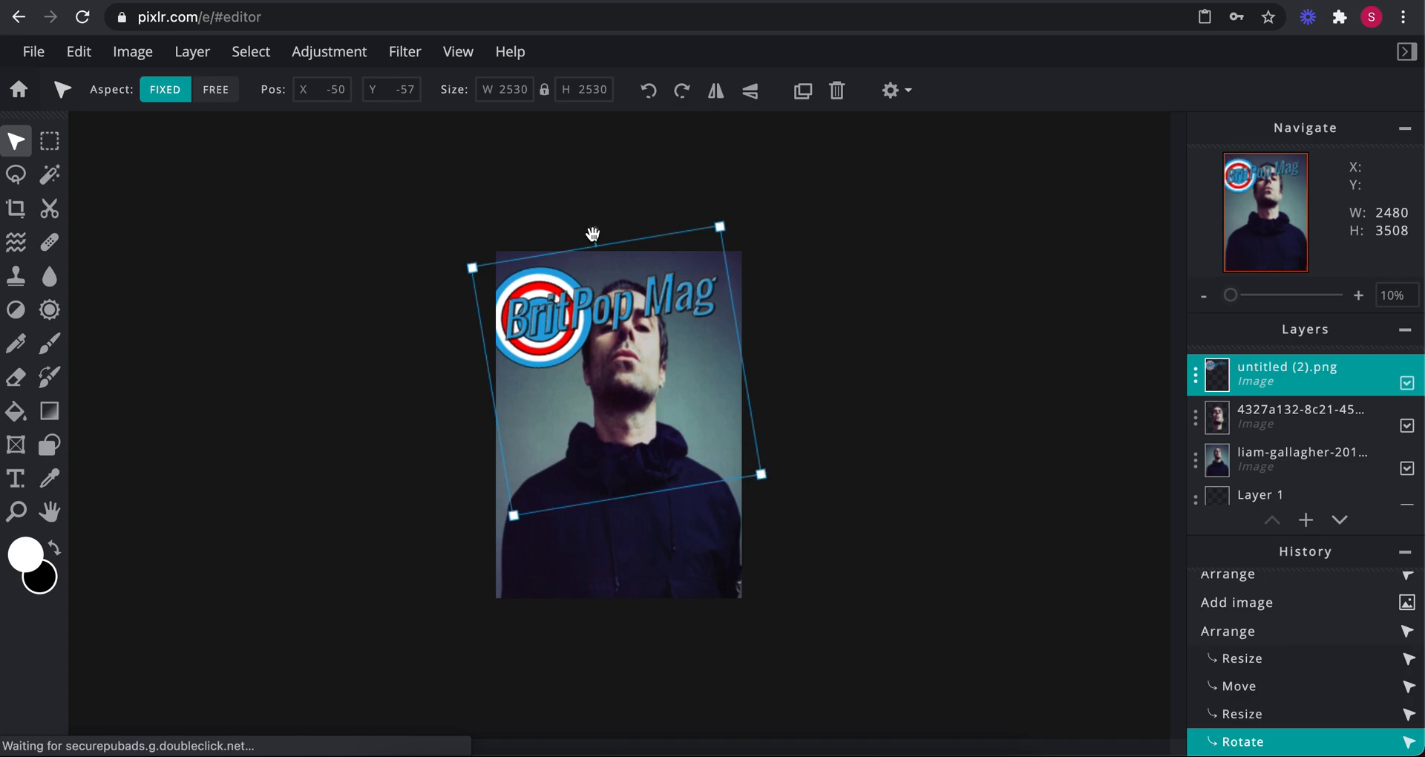
drag(532, 316, 535, 298)
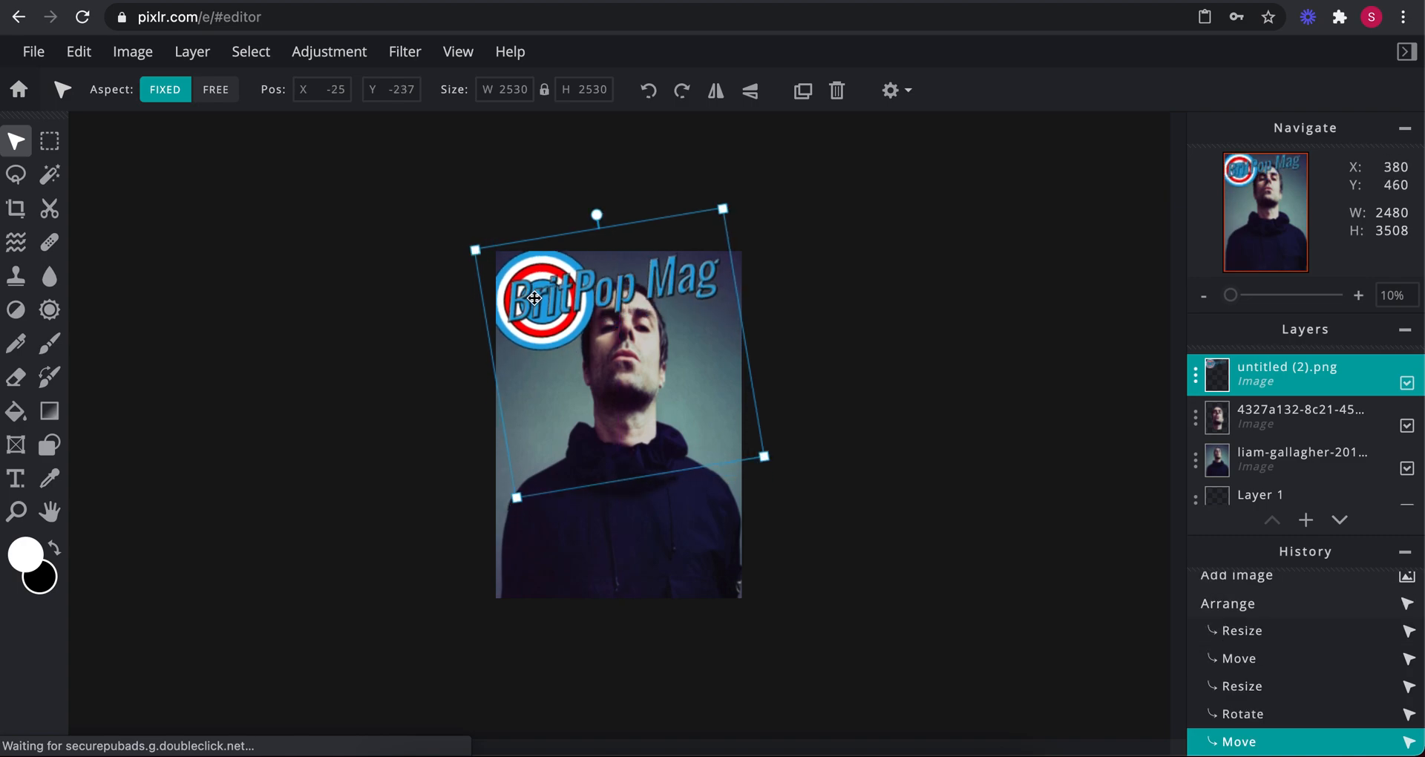
click(954, 349)
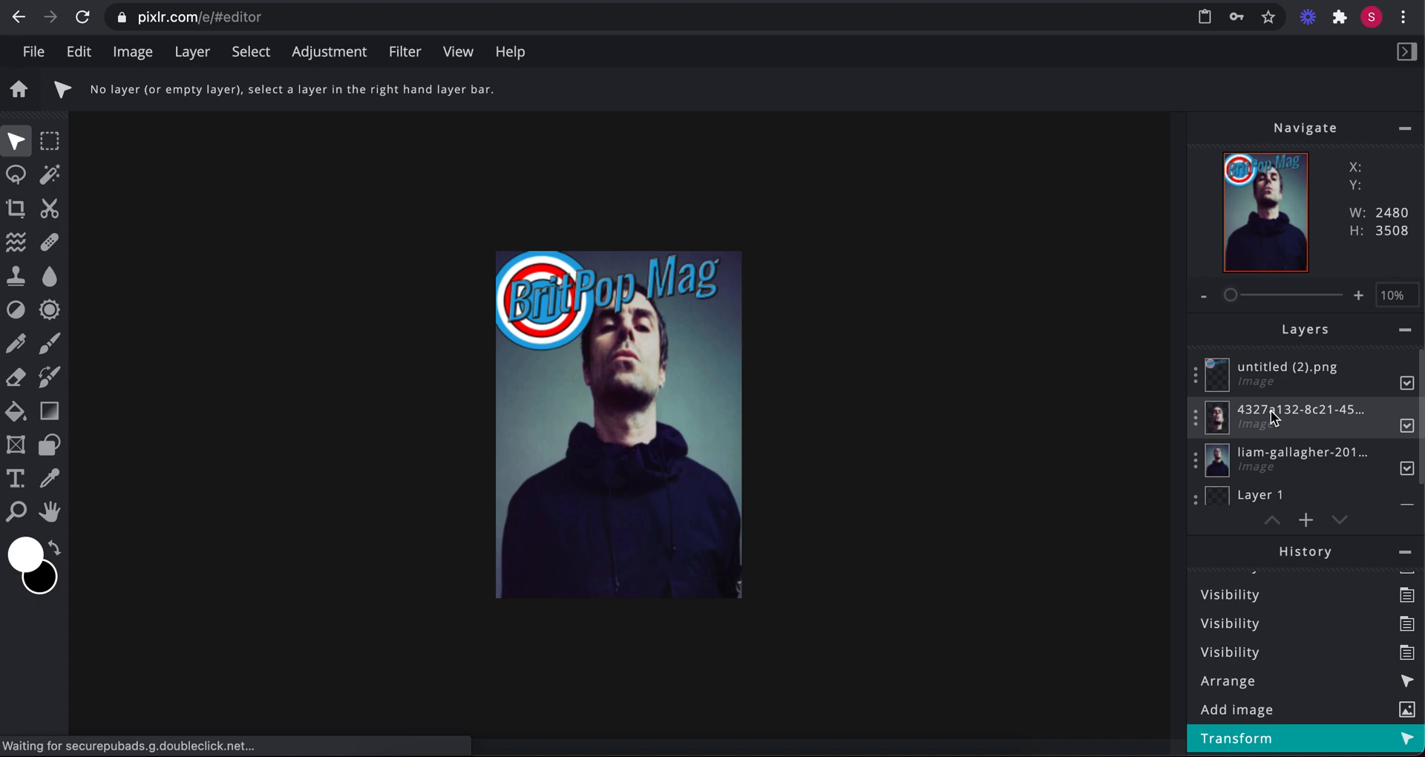
Reorder the cut-out head layer above the masthead layer so the head overlaps the title, and take a partial screenshot of the cover.
drag(1271, 411, 1270, 378)
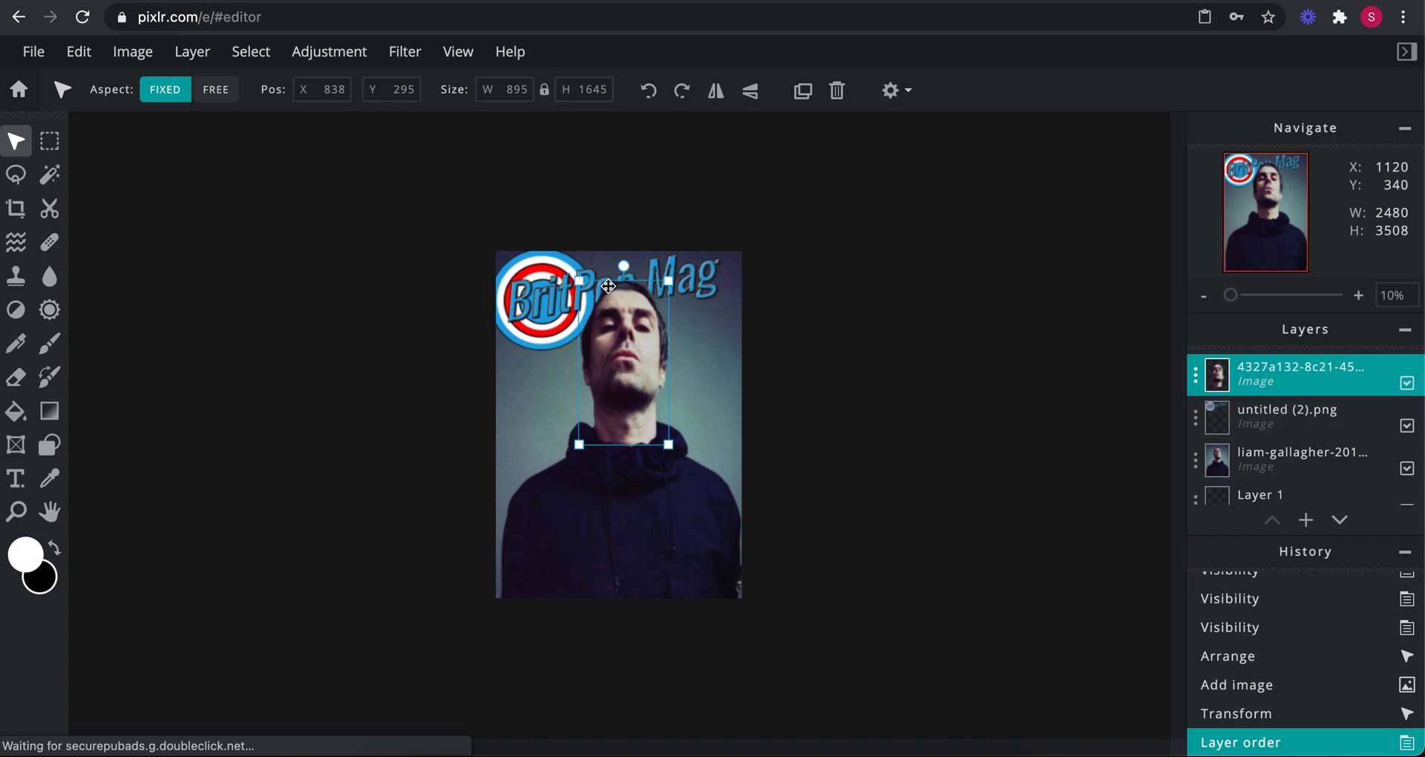
scroll(610, 286, up, 3)
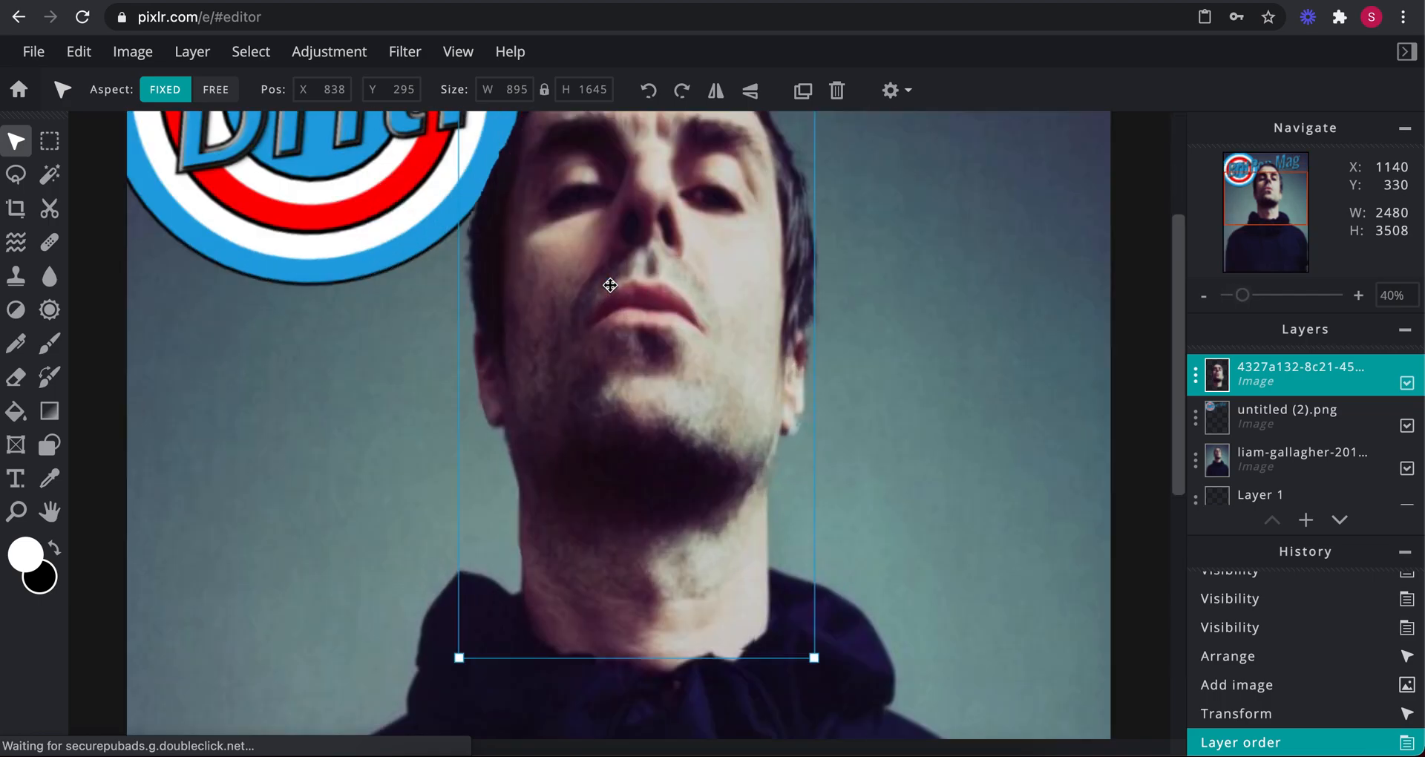
drag(1174, 396, 1181, 287)
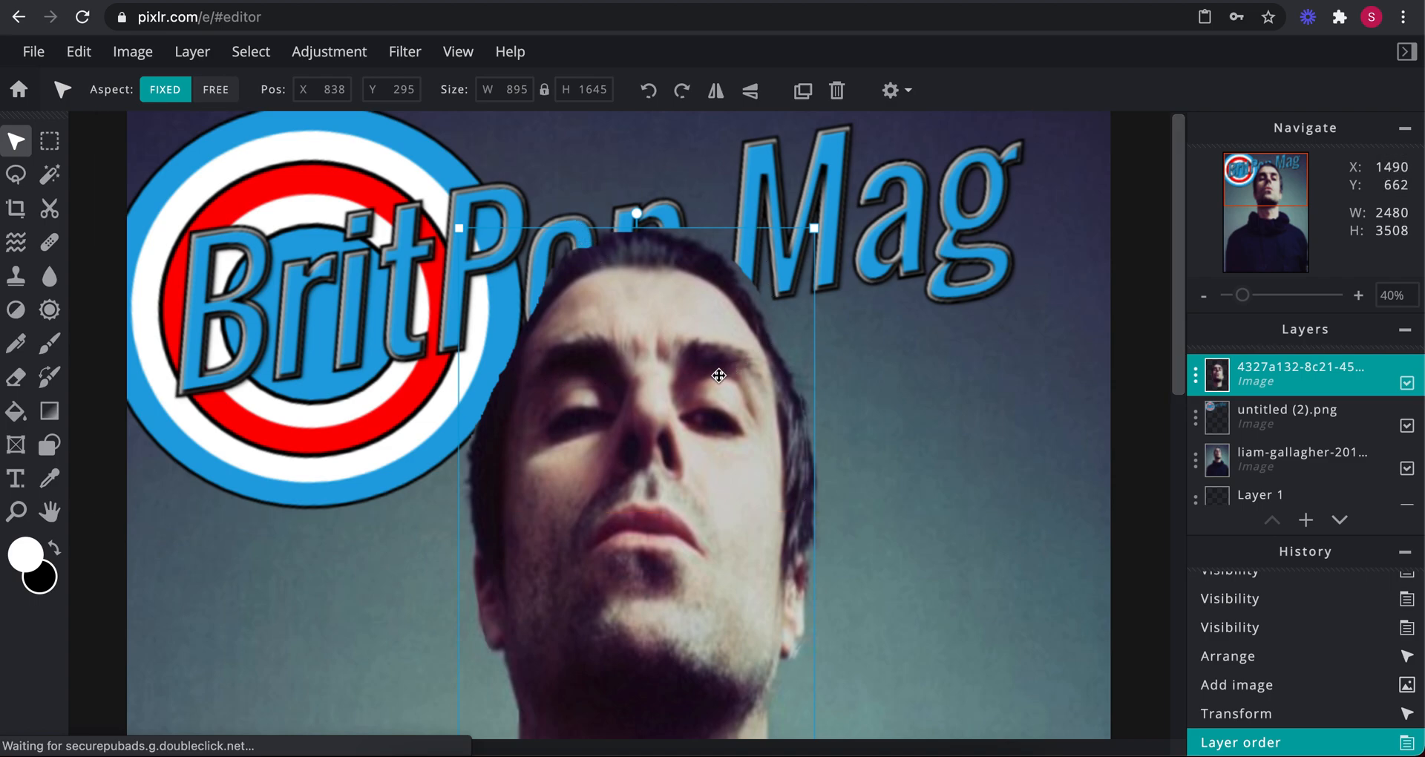
scroll(719, 375, down, 2)
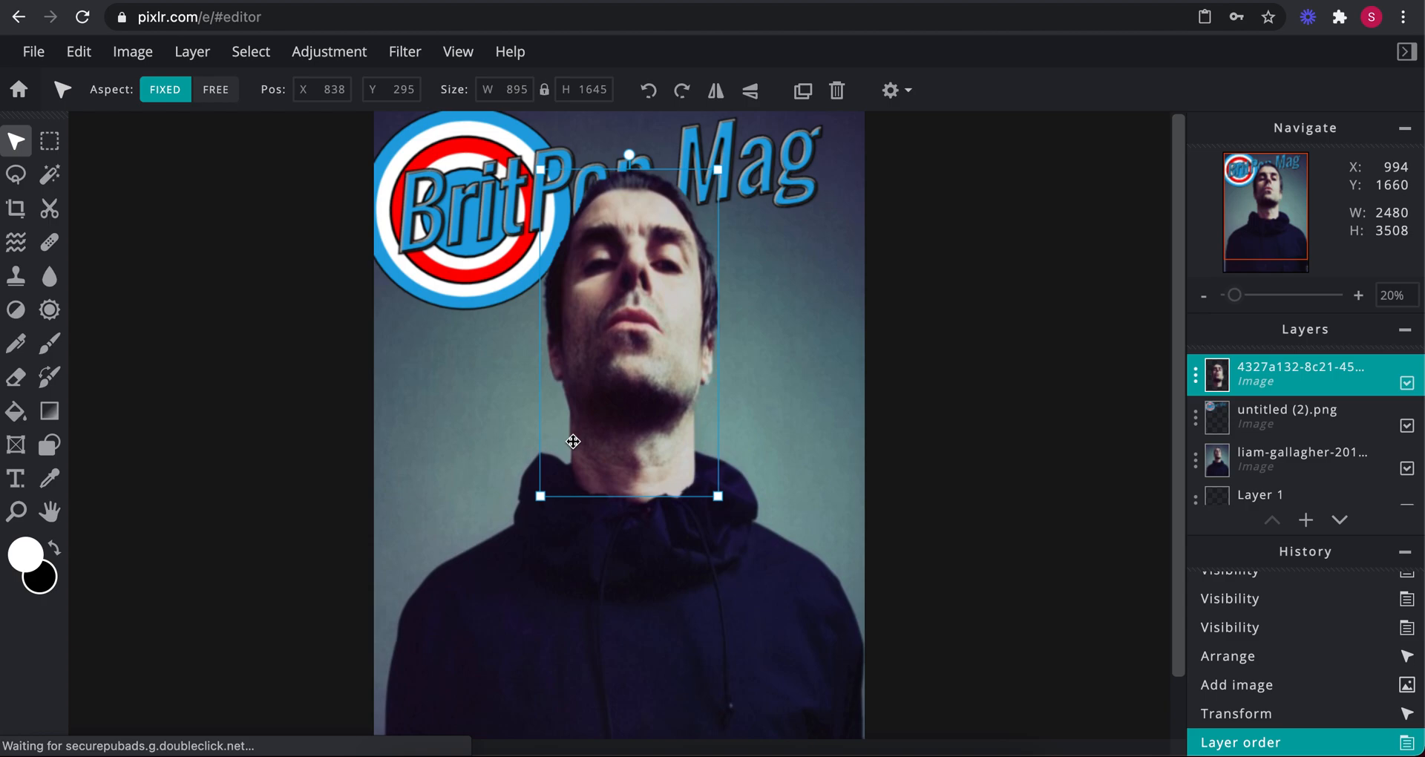
key(super+shift+4)
drag(242, 124, 616, 380)
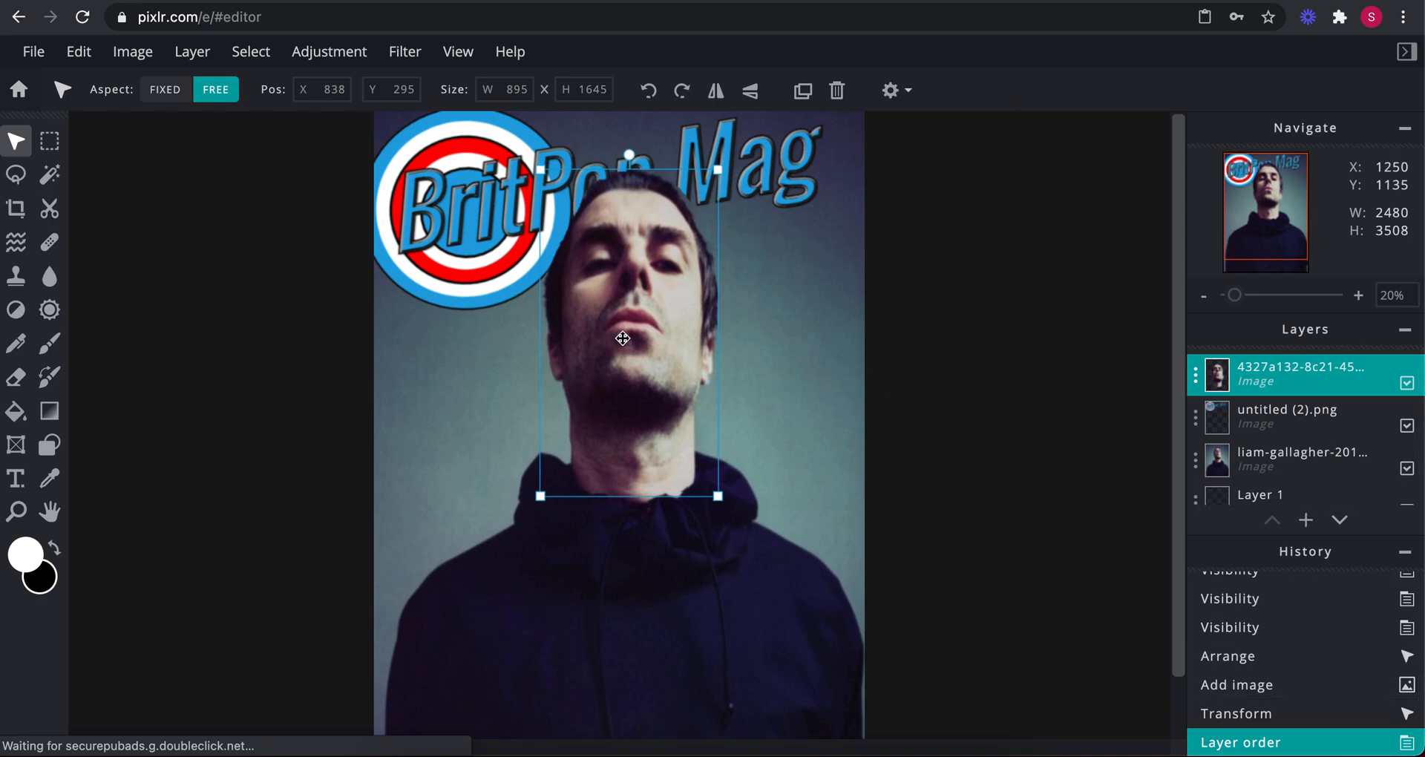
Clear the chin and neck from the cut-out head layer using a rectangular marquee of about 2165 × 1130 px, and deselect.
click(16, 209)
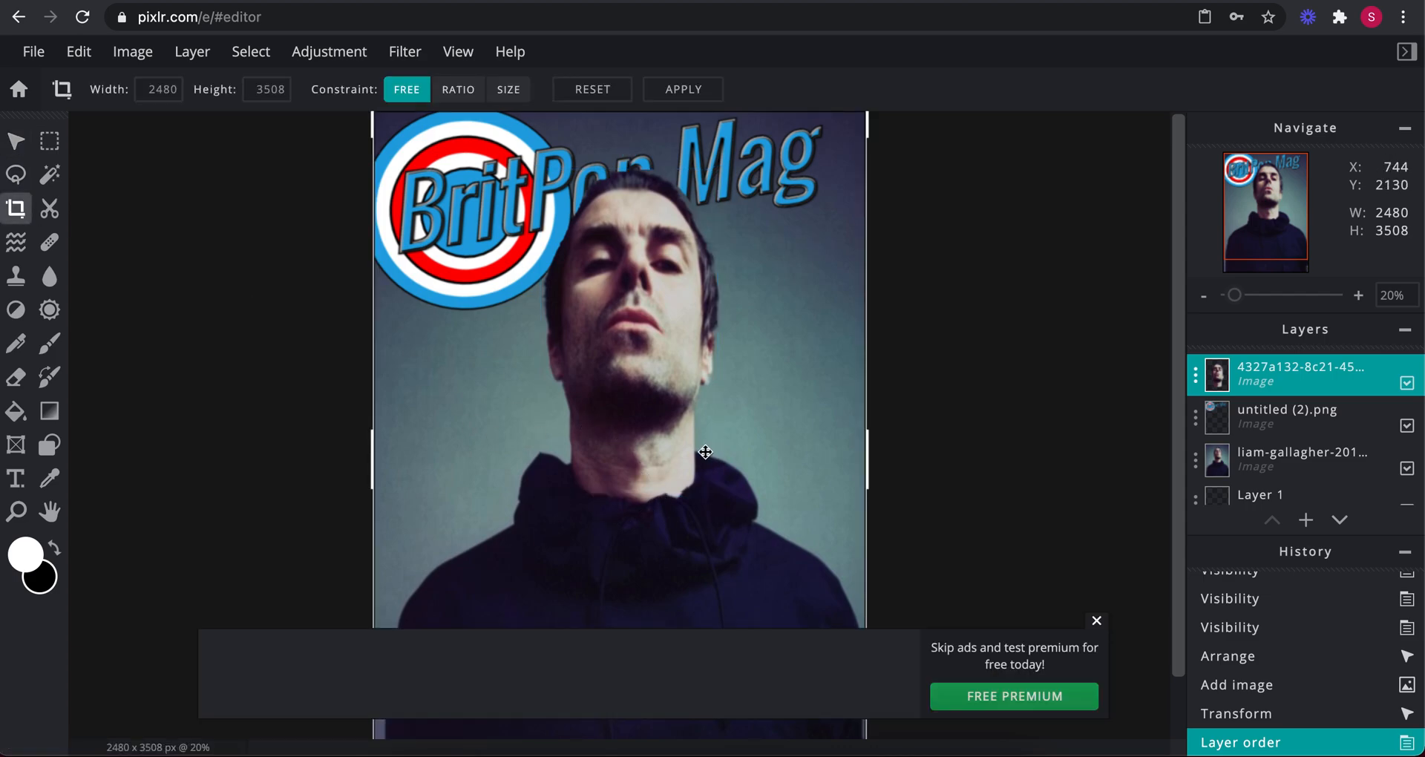
click(49, 140)
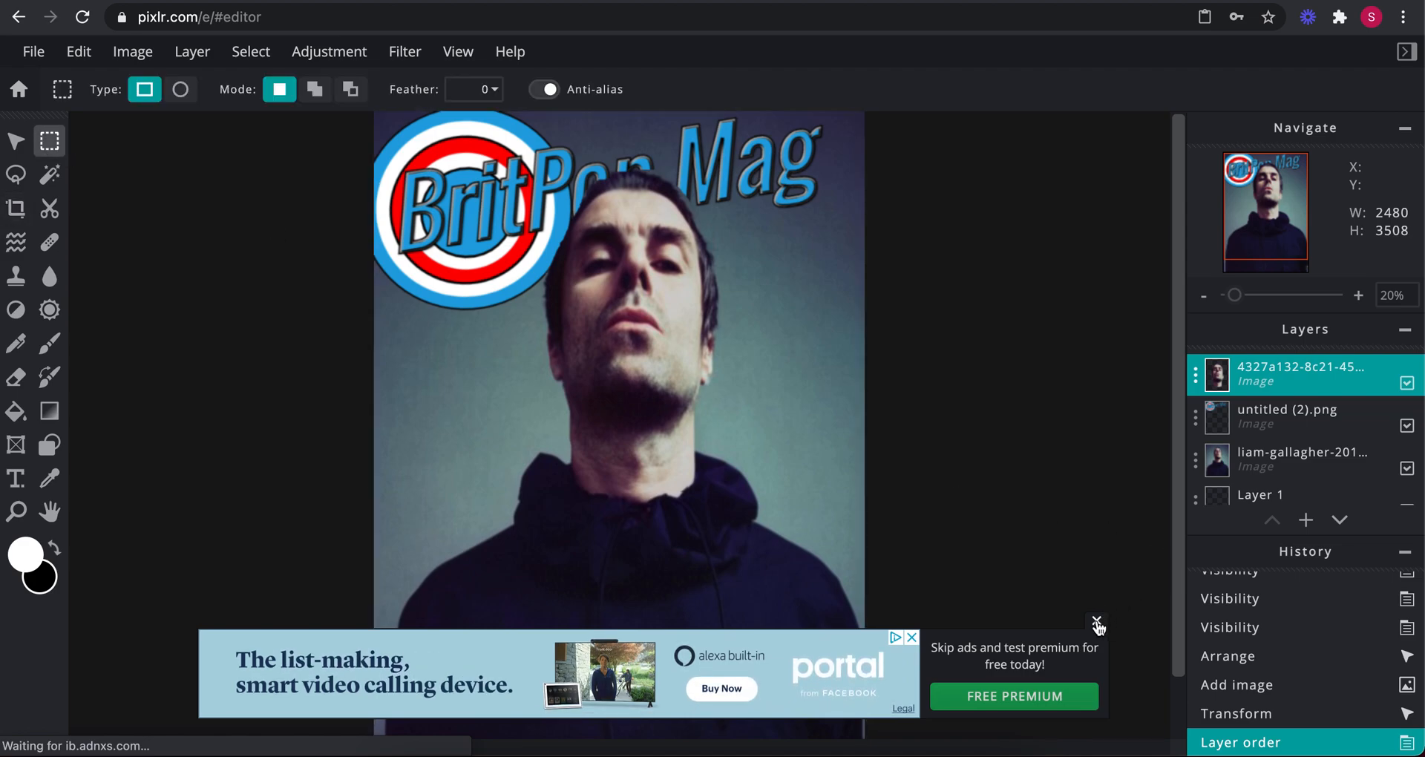
click(1096, 620)
drag(436, 375, 912, 598)
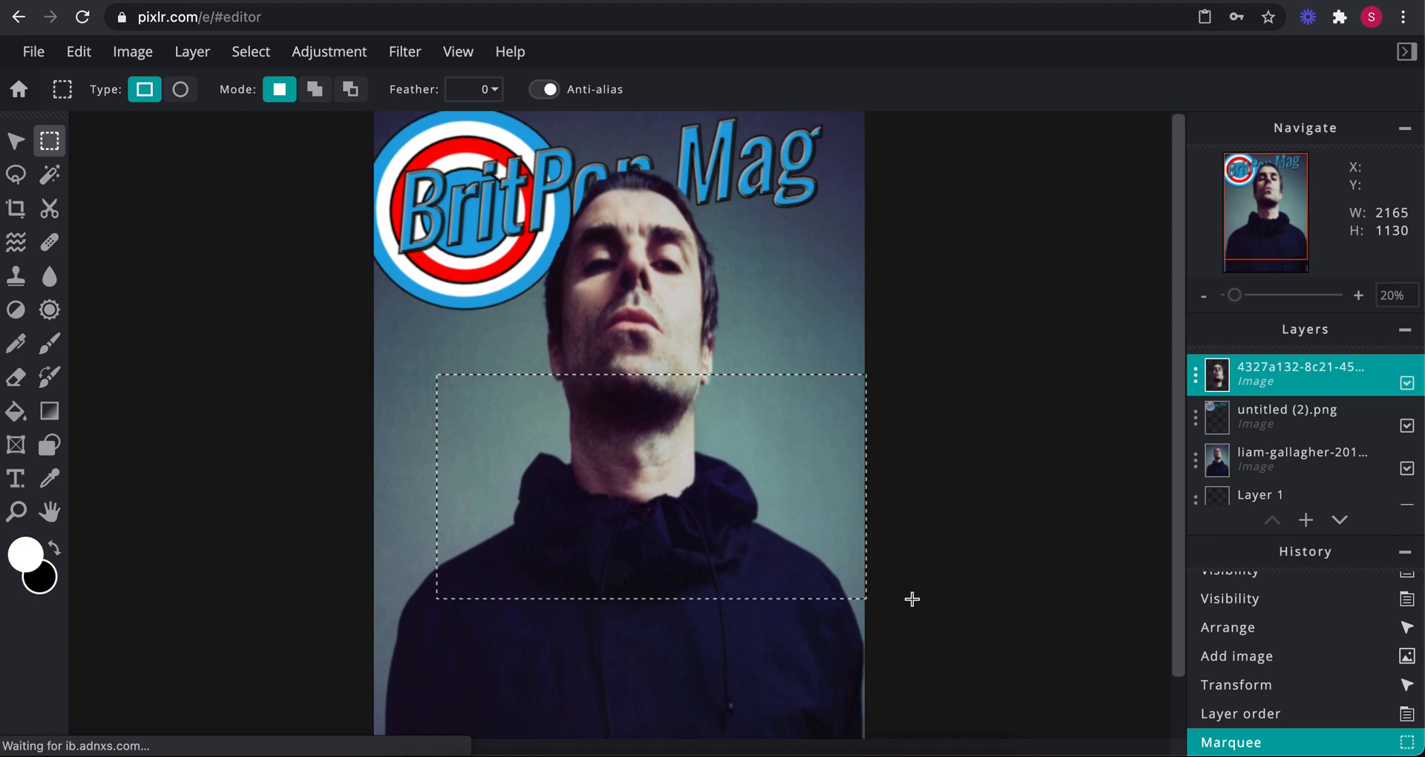
key(Delete)
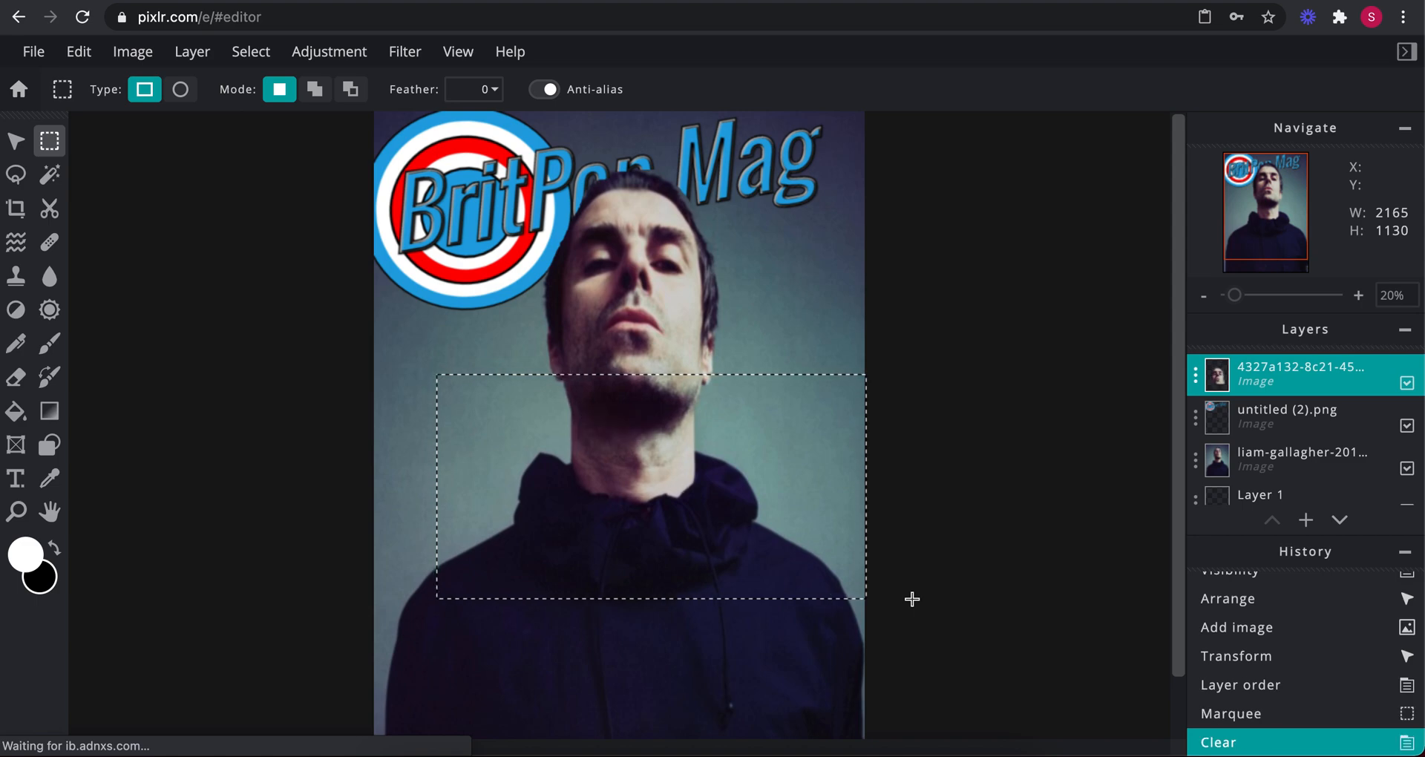
key(ctrl+z)
key(ctrl+y)
click(281, 301)
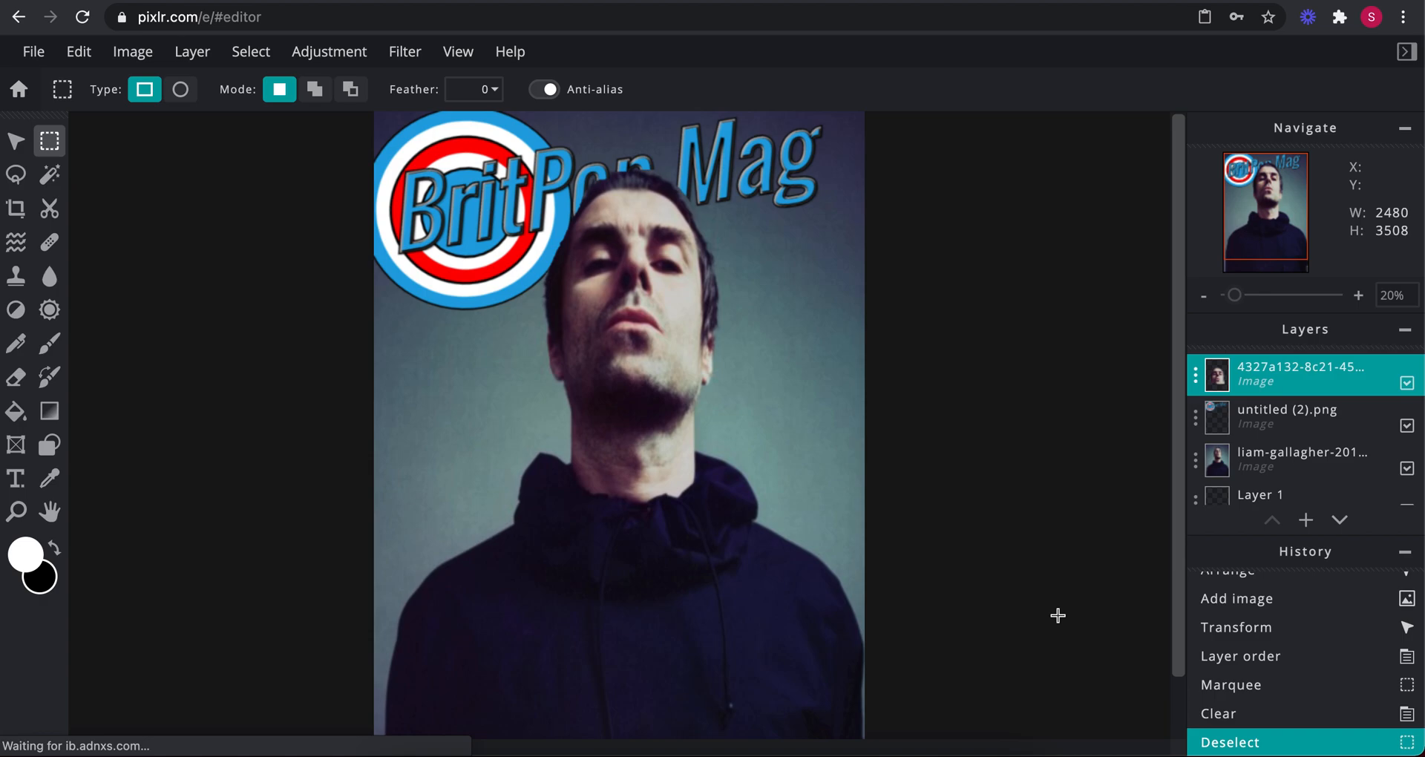
key(ctrl+minus)
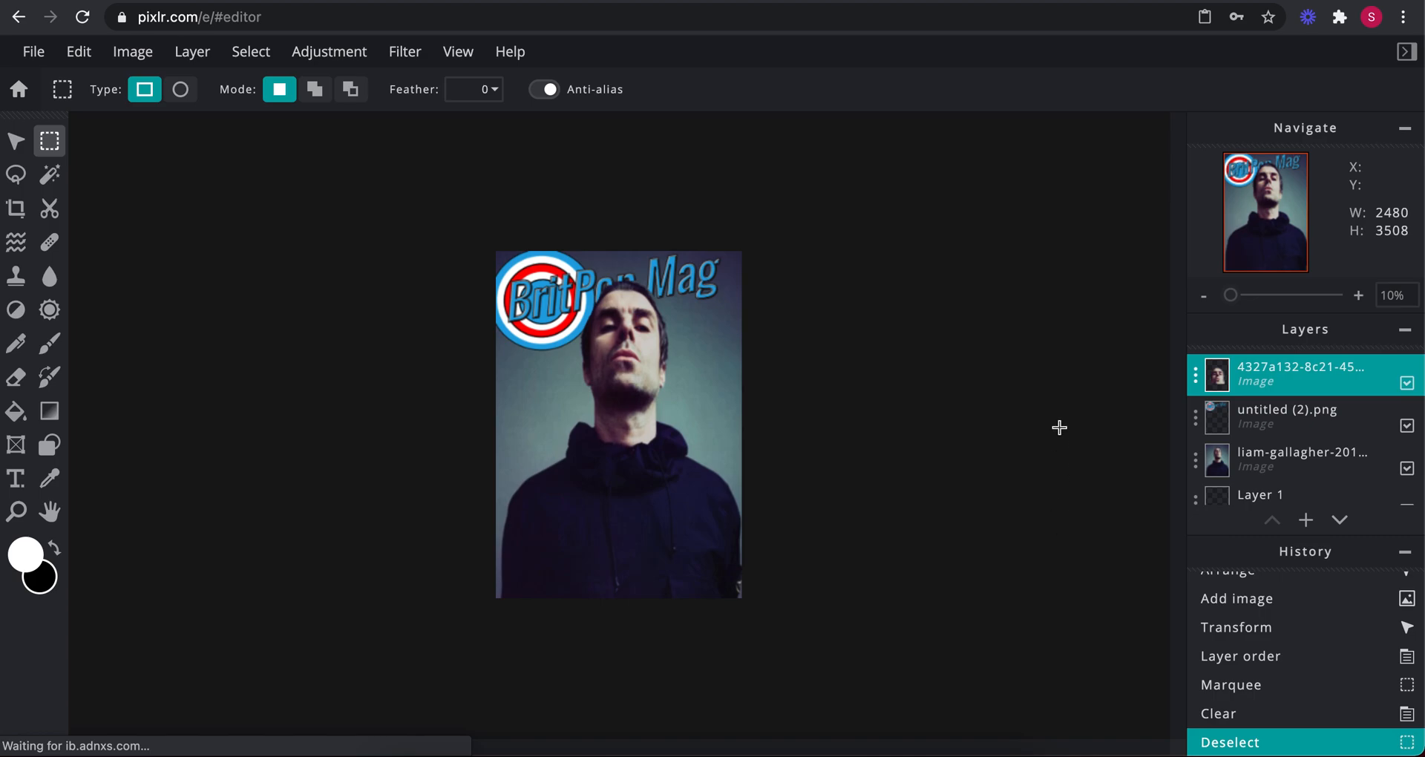
key(ctrl+plus)
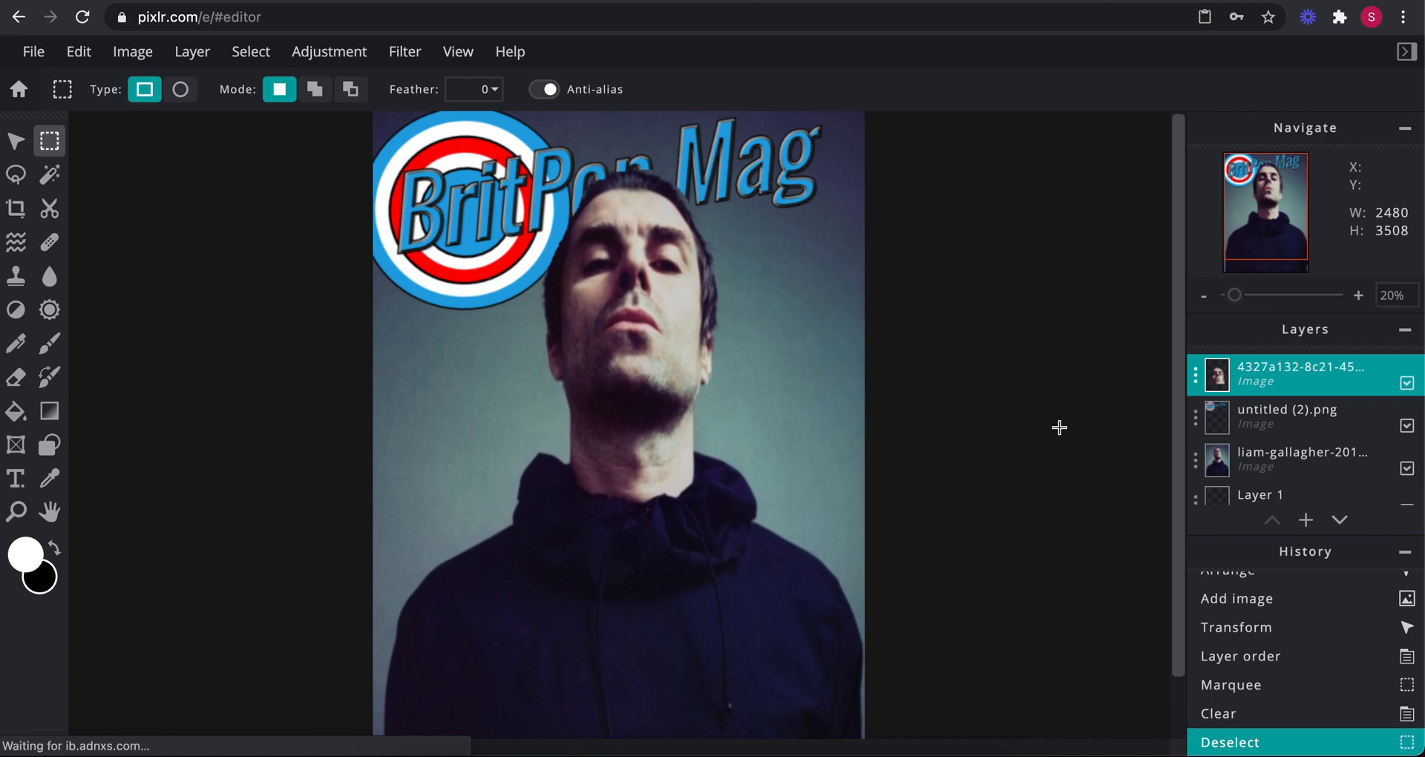